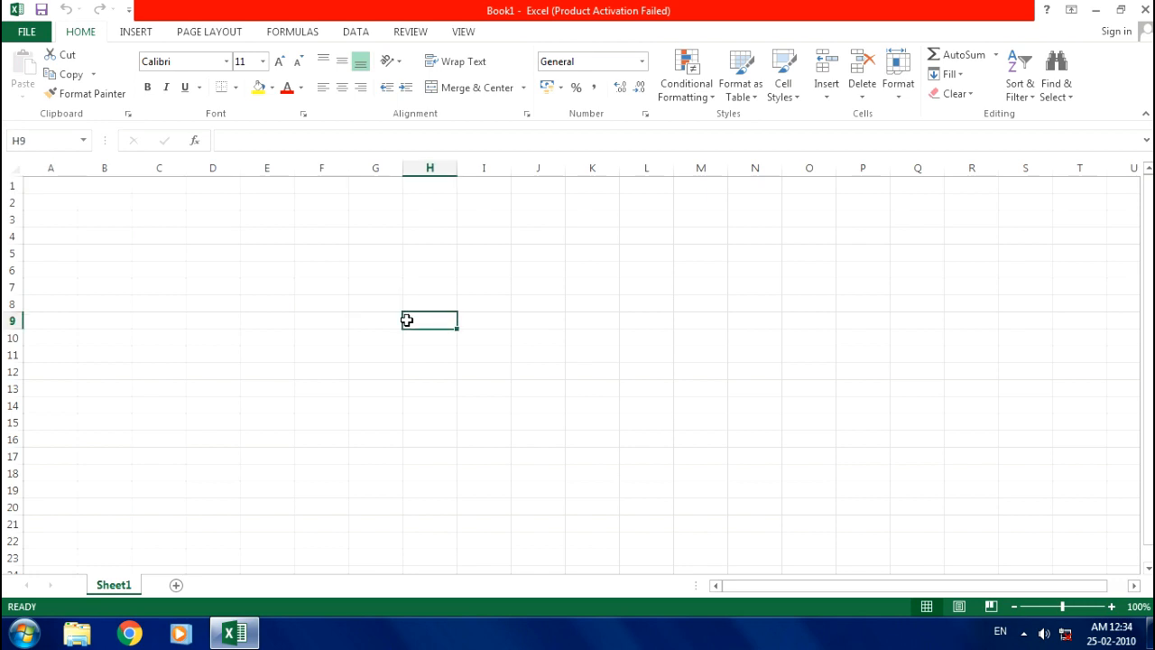
# Step: Enter the column headers A, B, AND, OR and XOR in cells A1 to E1
pyautogui.scroll(7, 397, 366)
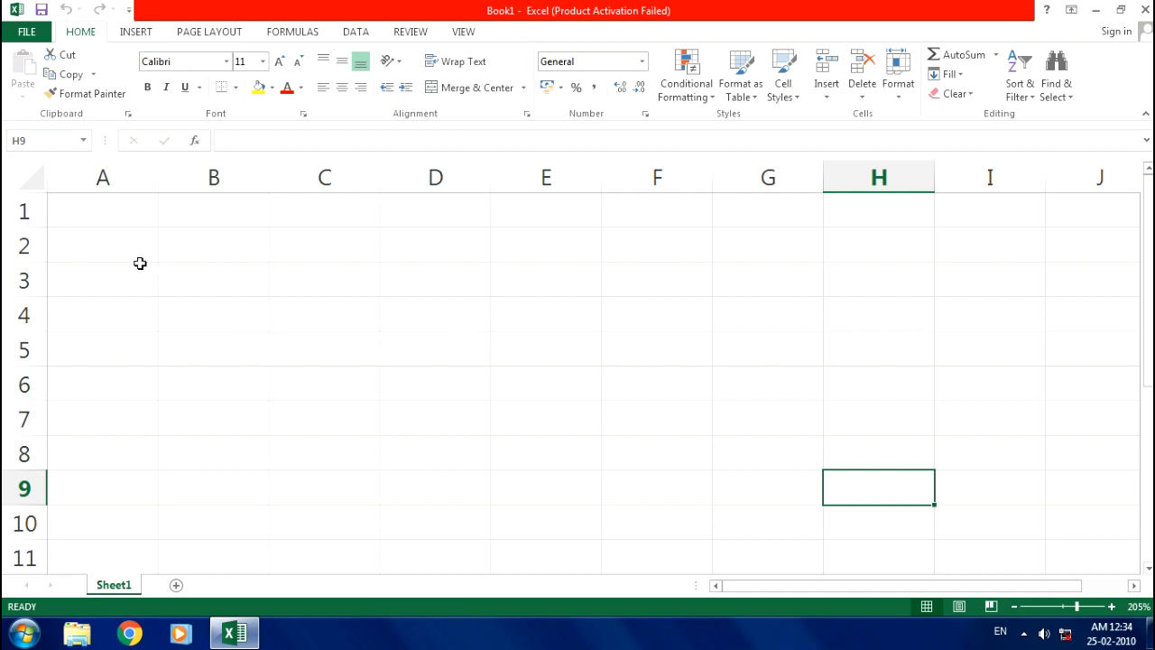
pyautogui.click(112, 205)
pyautogui.click(112, 205)
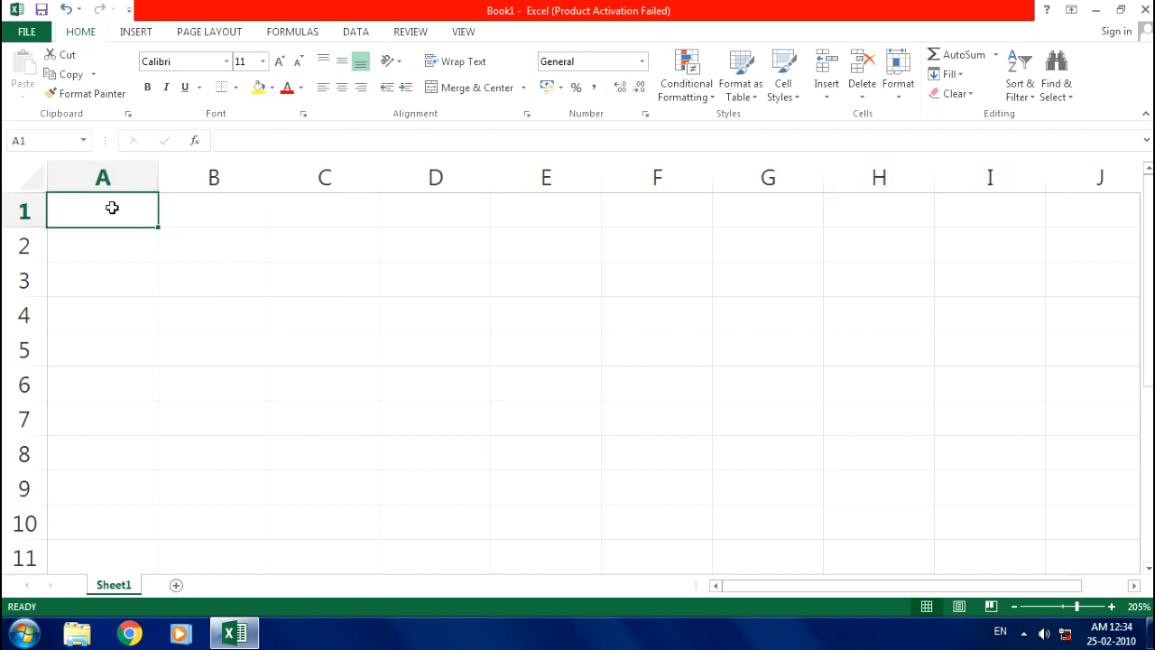
pyautogui.write('A')
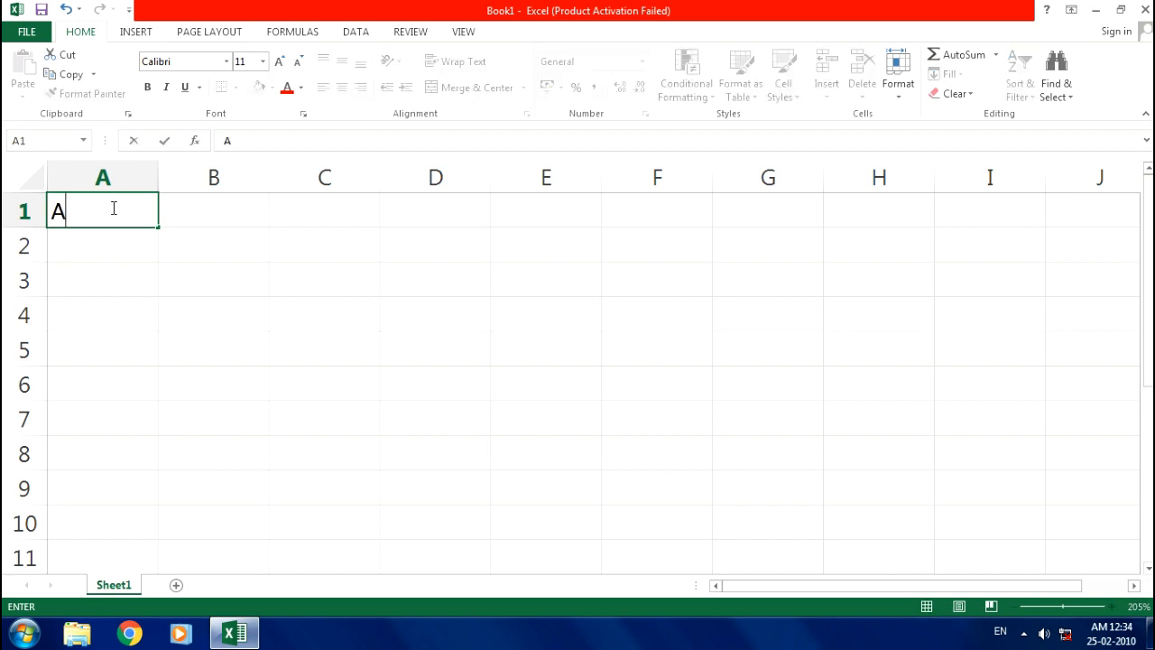
pyautogui.press('Tab')
pyautogui.write('B')
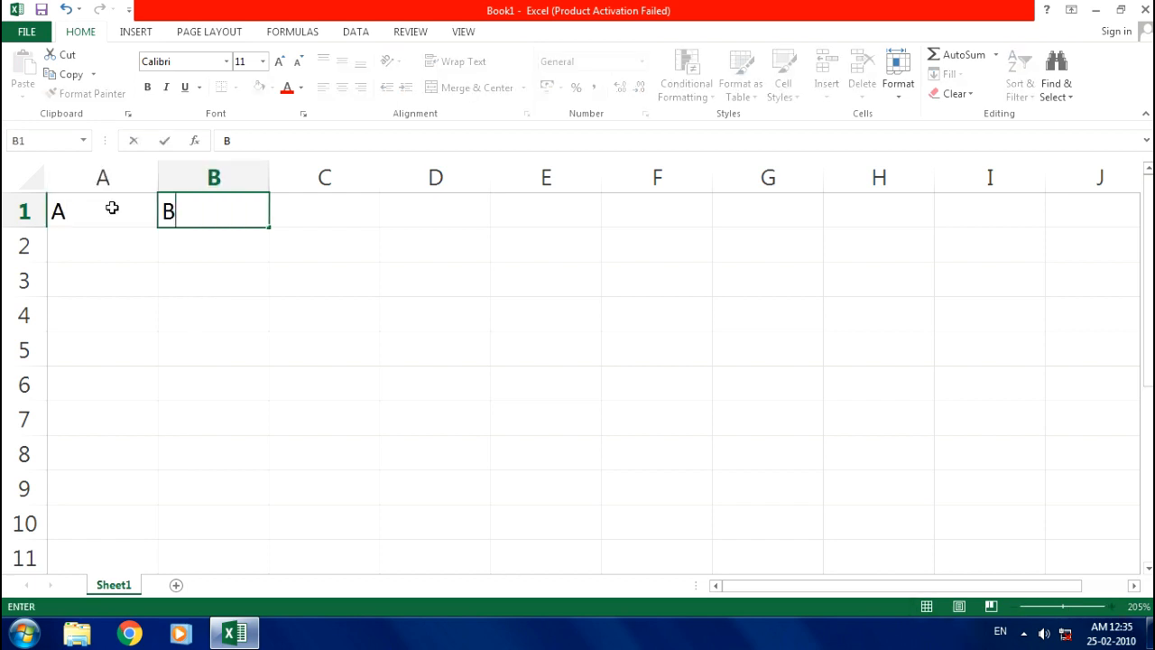
pyautogui.press('Tab')
pyautogui.write('AND')
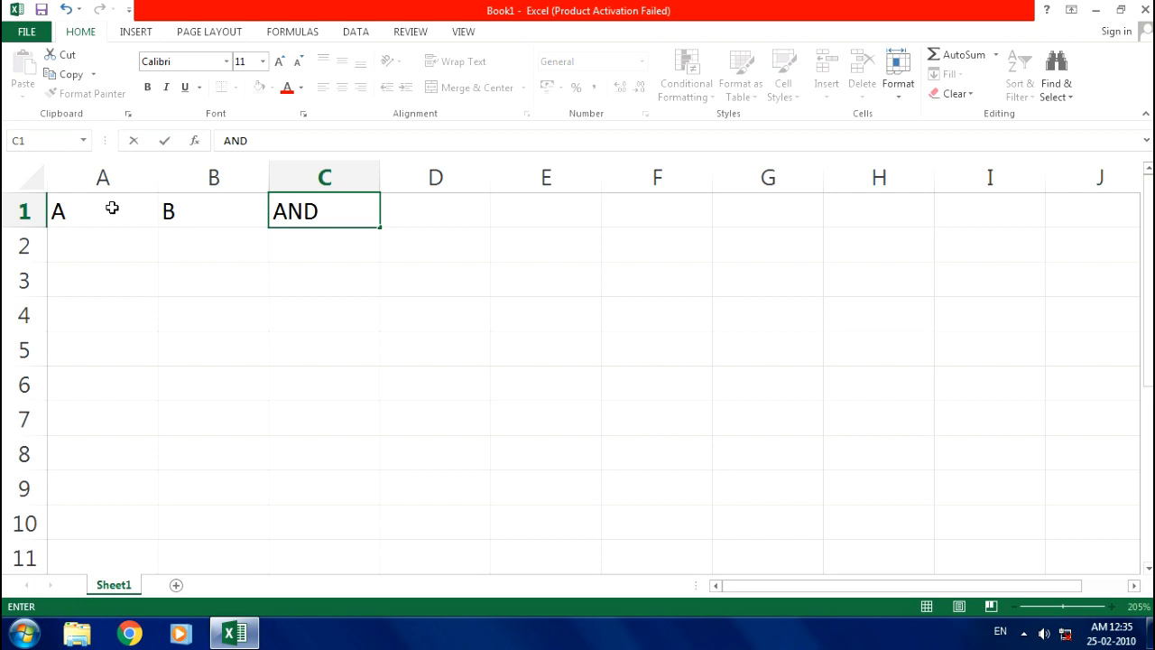
pyautogui.click(434, 209)
pyautogui.write('O')
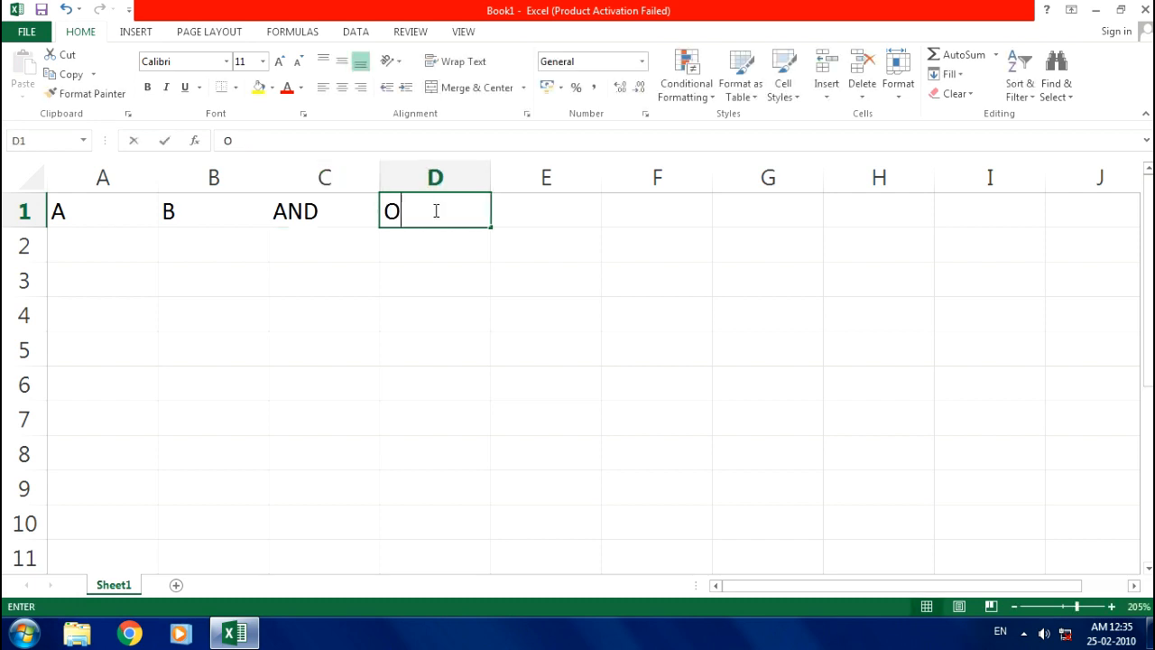
pyautogui.write('R')
pyautogui.press('Tab')
pyautogui.write('XOR')
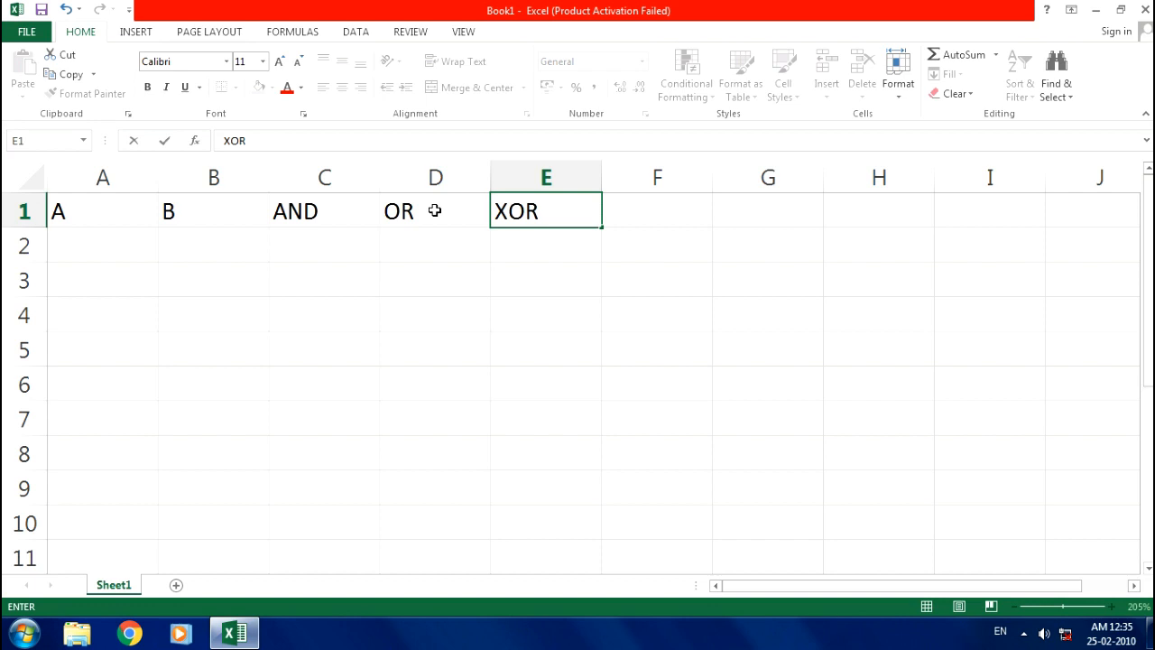
pyautogui.press('Return')
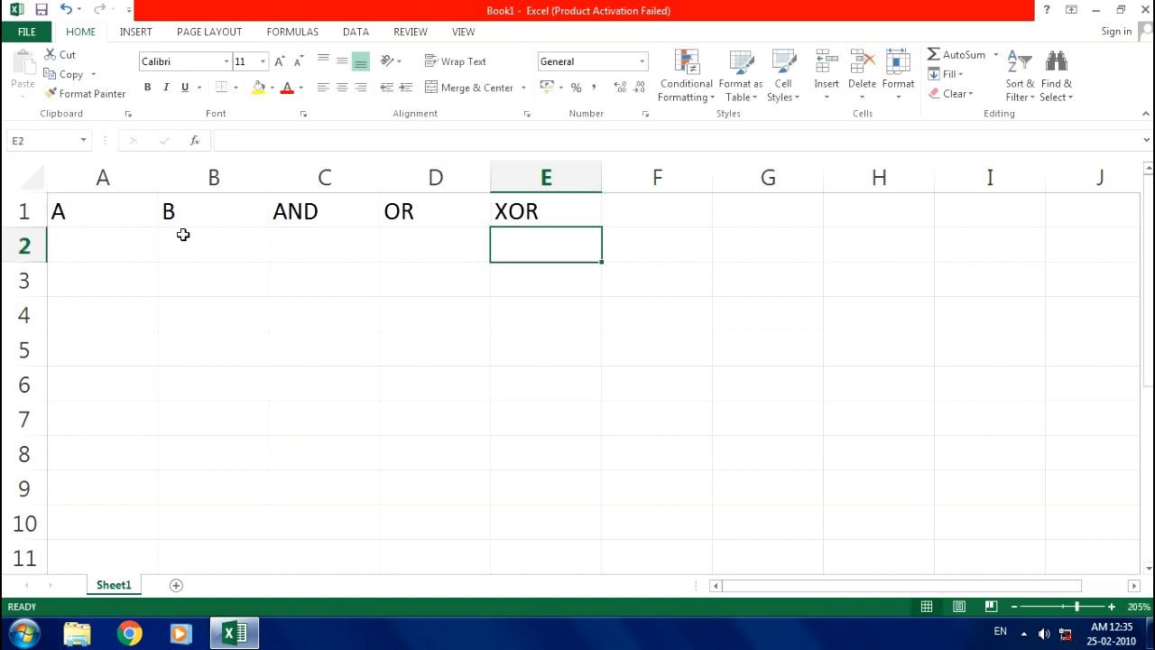
# Step: Enter the input pair 1, 1 in A2:B2 and the pair 1, 0 in A3:B3
pyautogui.click(112, 260)
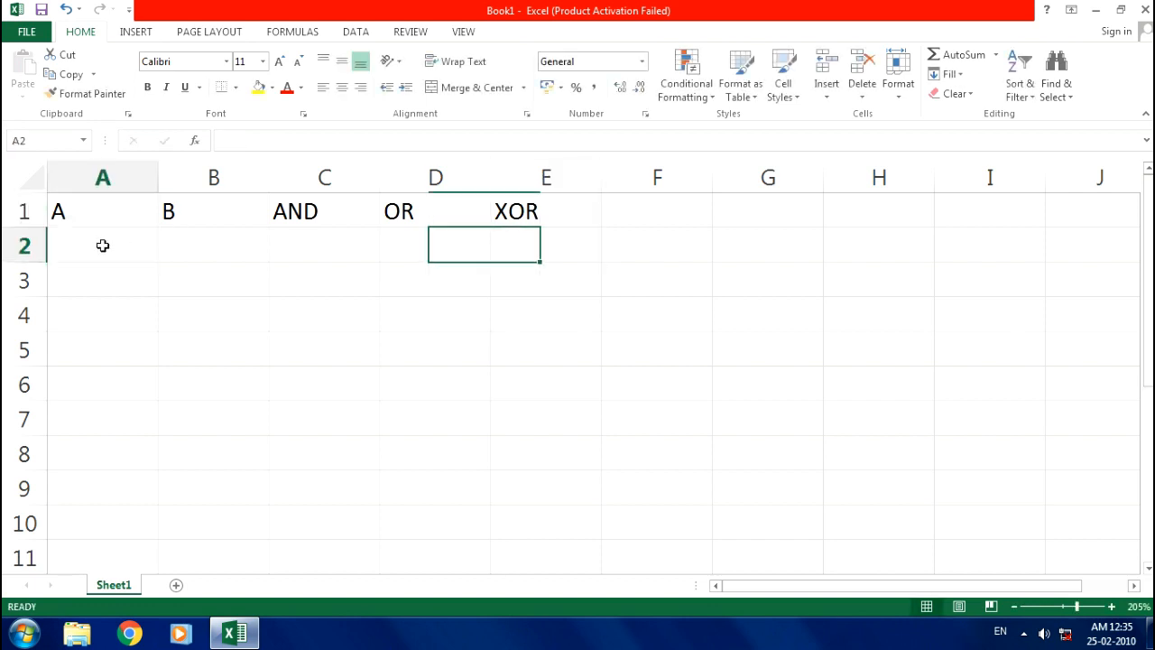
pyautogui.click(110, 257)
pyautogui.write('1')
pyautogui.press('Tab')
pyautogui.write('1')
pyautogui.press('Return')
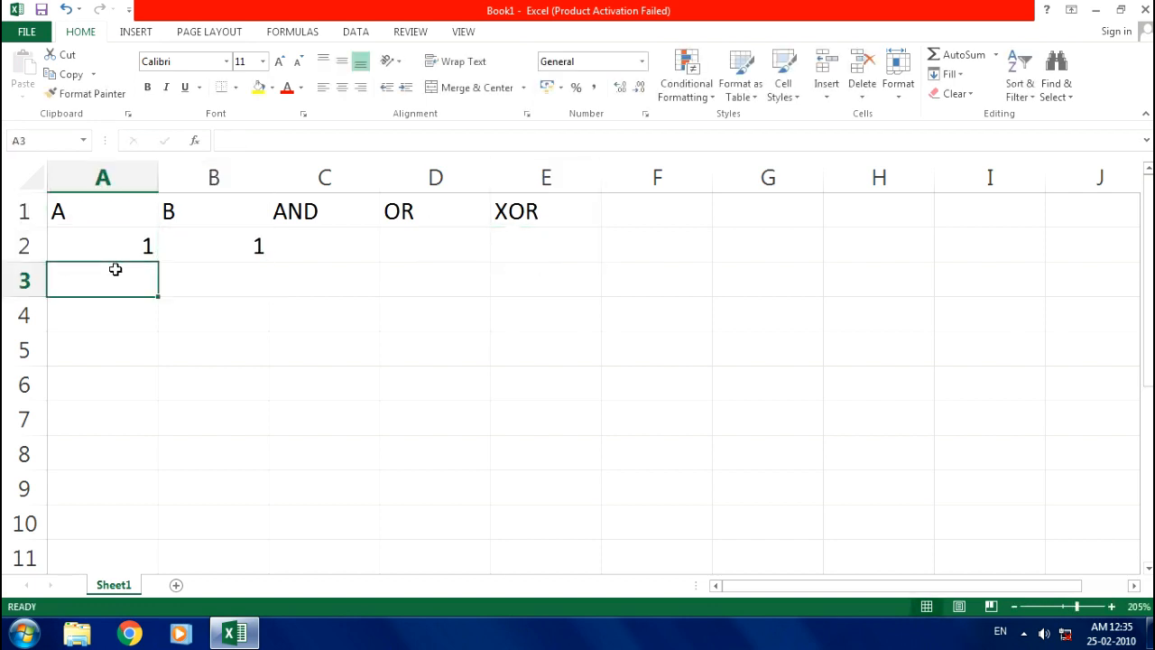
pyautogui.write('1')
pyautogui.press('Tab')
pyautogui.write('1')
pyautogui.press('Down')
pyautogui.press('Up')
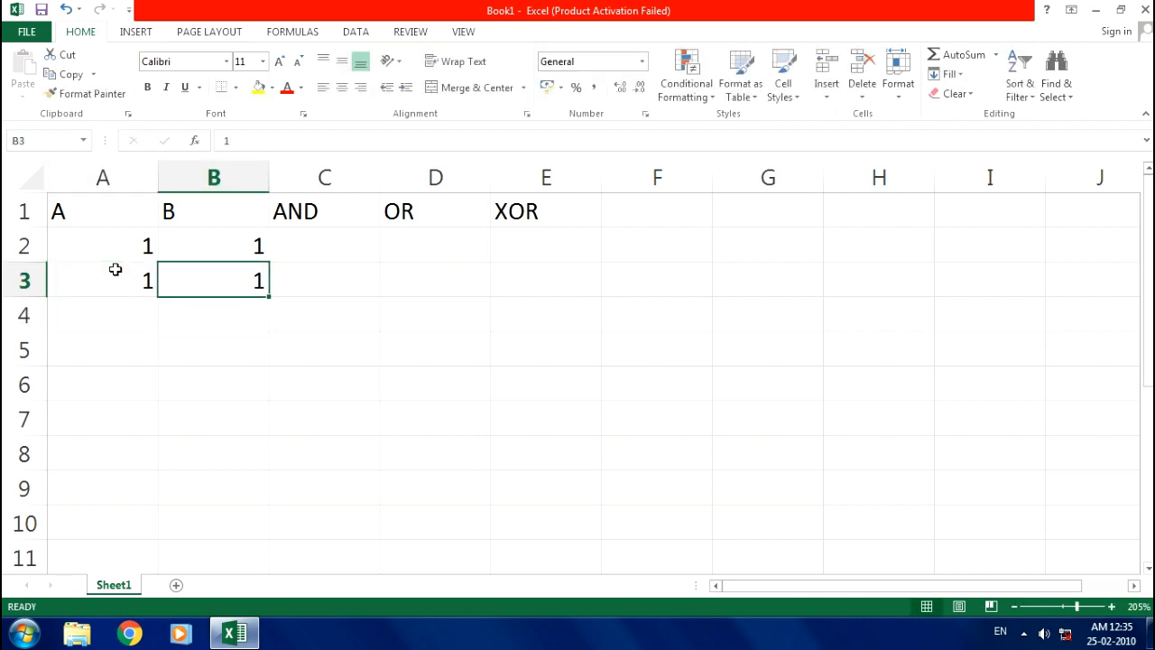
pyautogui.write('0')
pyautogui.press('Return')
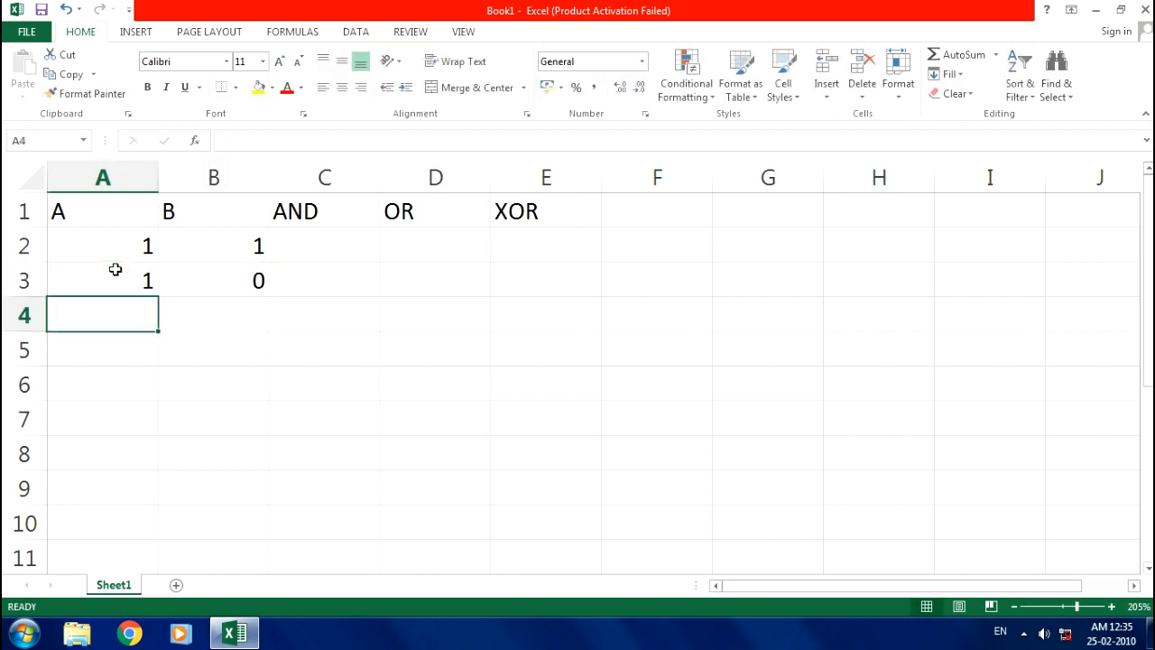
# Step: Enter the input pair 0, 1 in A4:B4 and the pair 0, 0 in A5:B5
pyautogui.write('0')
pyautogui.press('Tab')
pyautogui.write('1')
pyautogui.press('Tab')
pyautogui.press('Down')
pyautogui.press('Left')
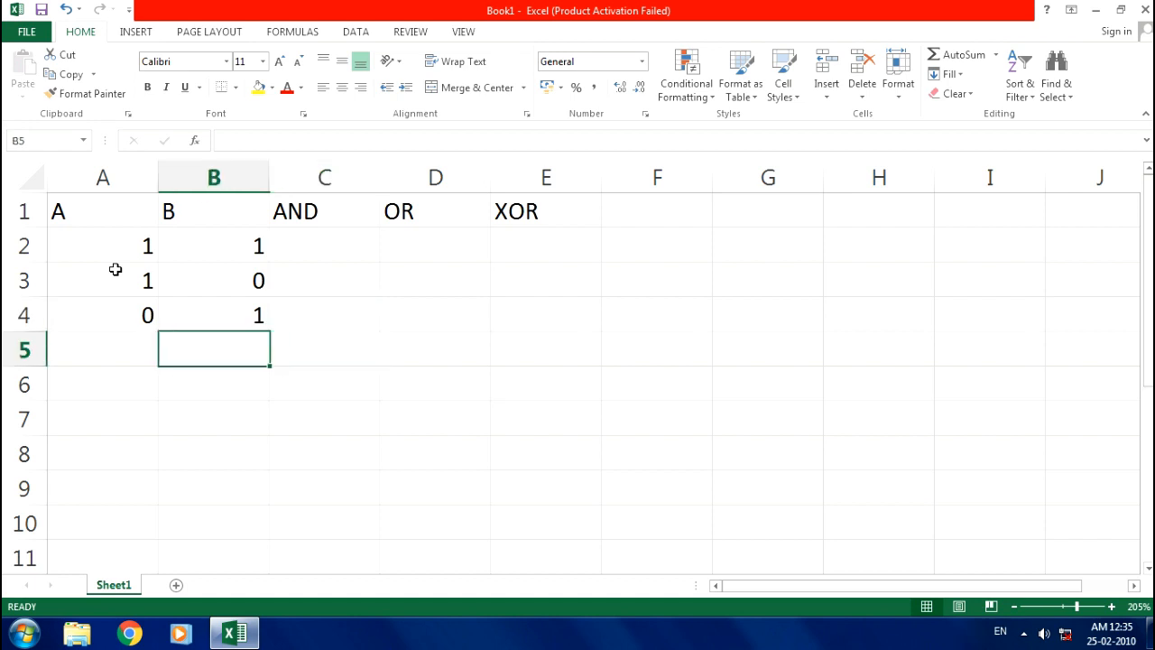
pyautogui.press('Left')
pyautogui.write('0')
pyautogui.press('Tab')
pyautogui.write('0')
pyautogui.press('Tab')
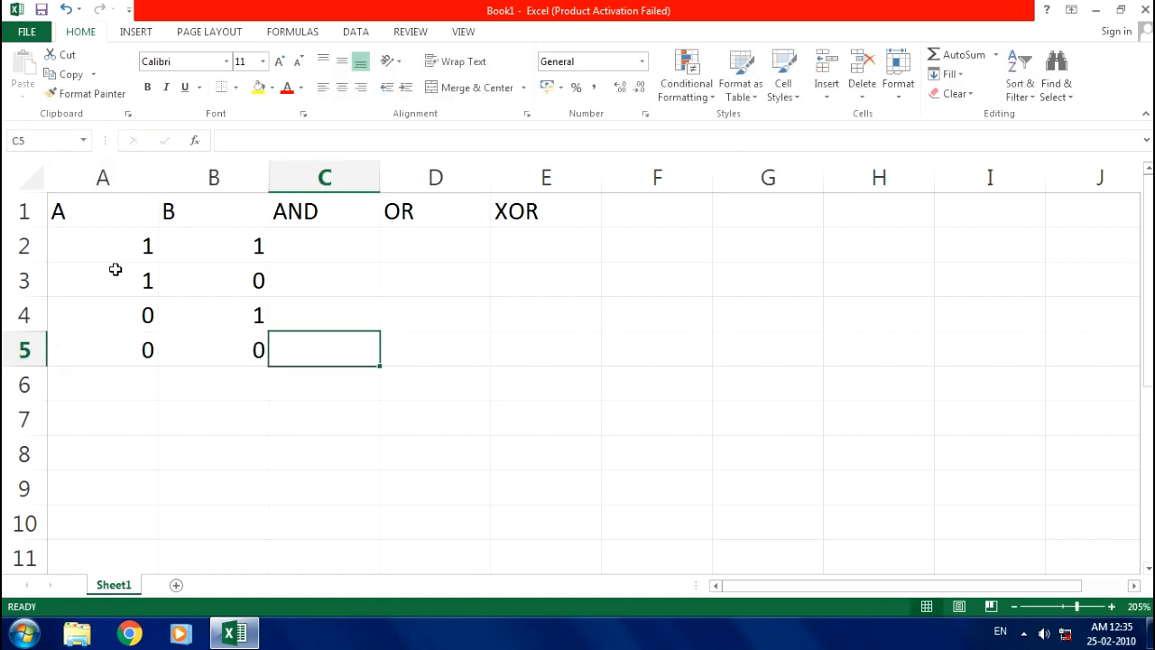
pyautogui.press('Up')
pyautogui.press('Up')
pyautogui.press('Up')
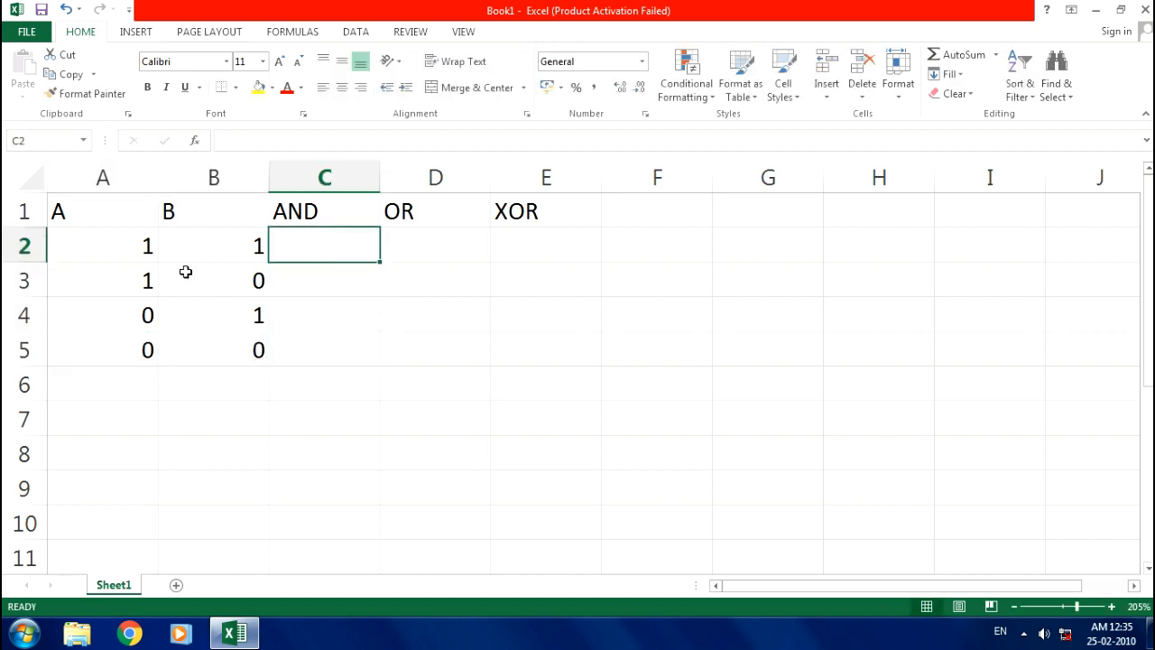
pyautogui.moveTo(117, 244); pyautogui.dragTo(206, 242)
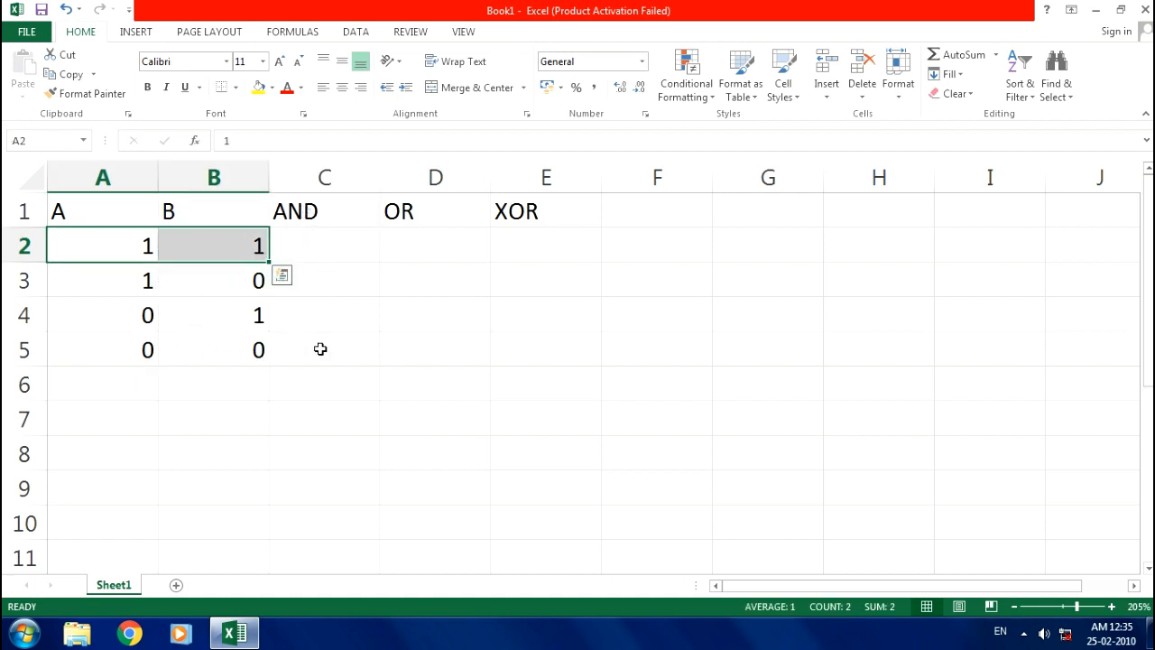
pyautogui.moveTo(421, 234); pyautogui.dragTo(418, 327)
pyautogui.moveTo(537, 240); pyautogui.dragTo(533, 343)
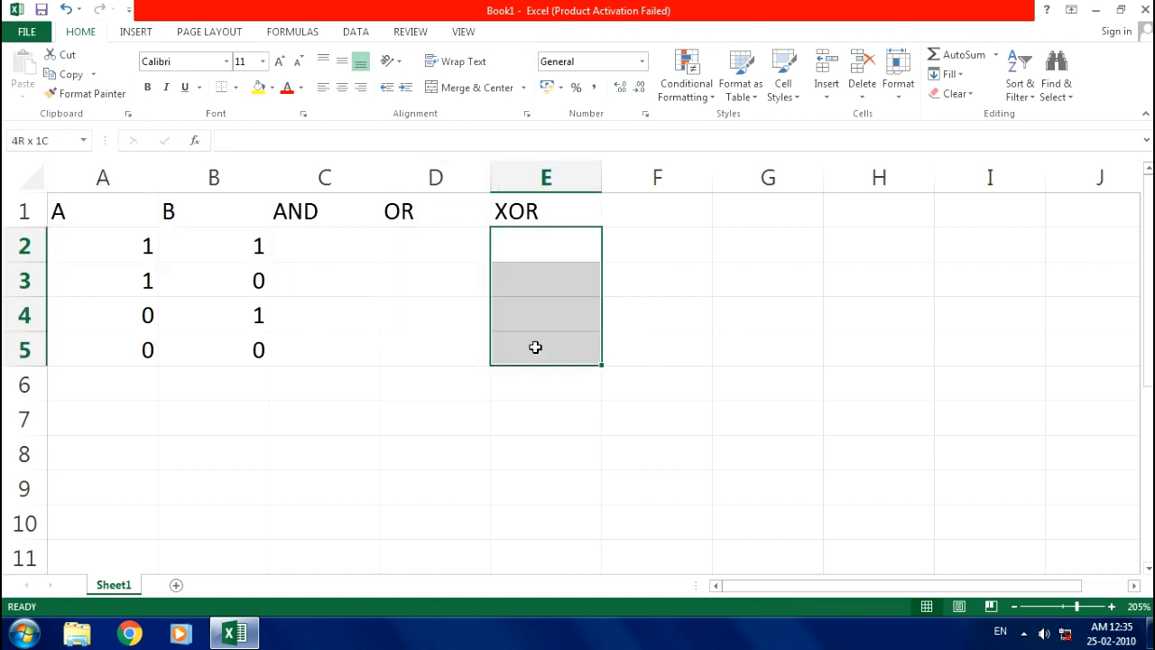
# Step: Enter the formula =AND(A2,B2) in cell C2 and fill it down to C5
pyautogui.click(313, 247)
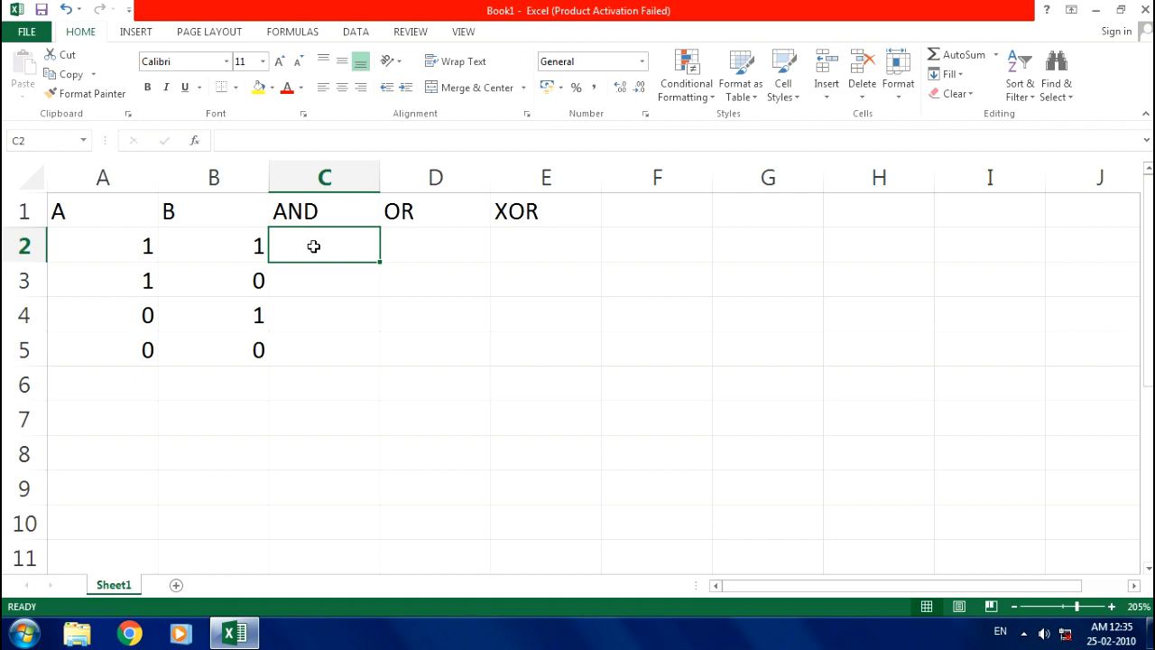
pyautogui.write('=')
pyautogui.press('Escape')
pyautogui.write('=')
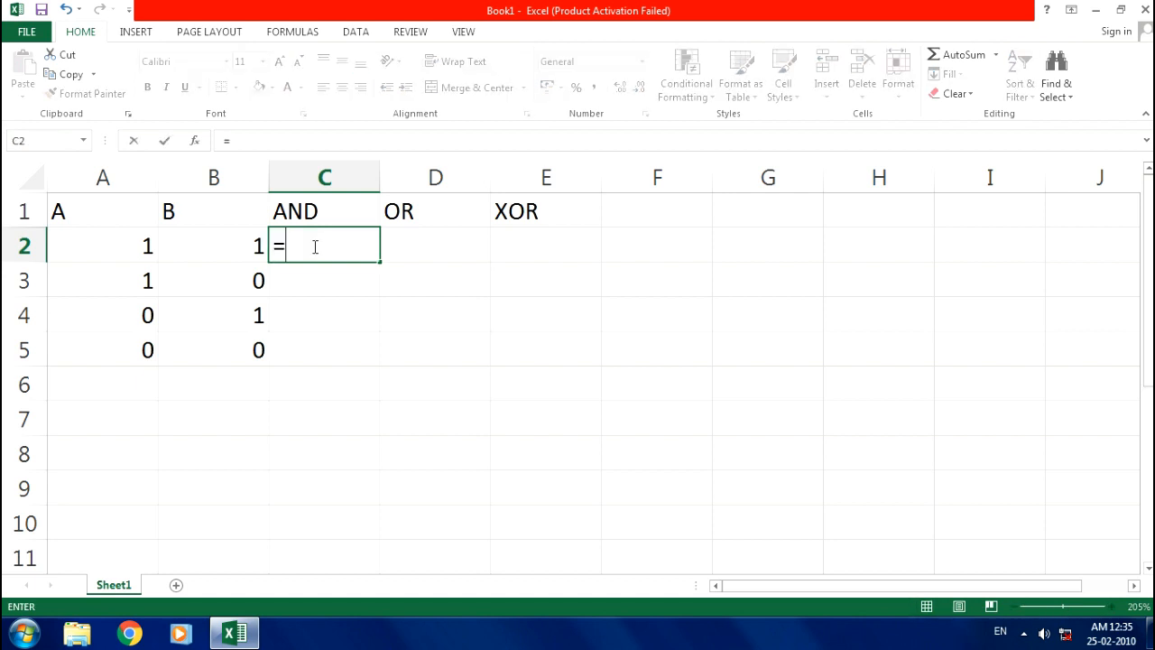
pyautogui.write('A')
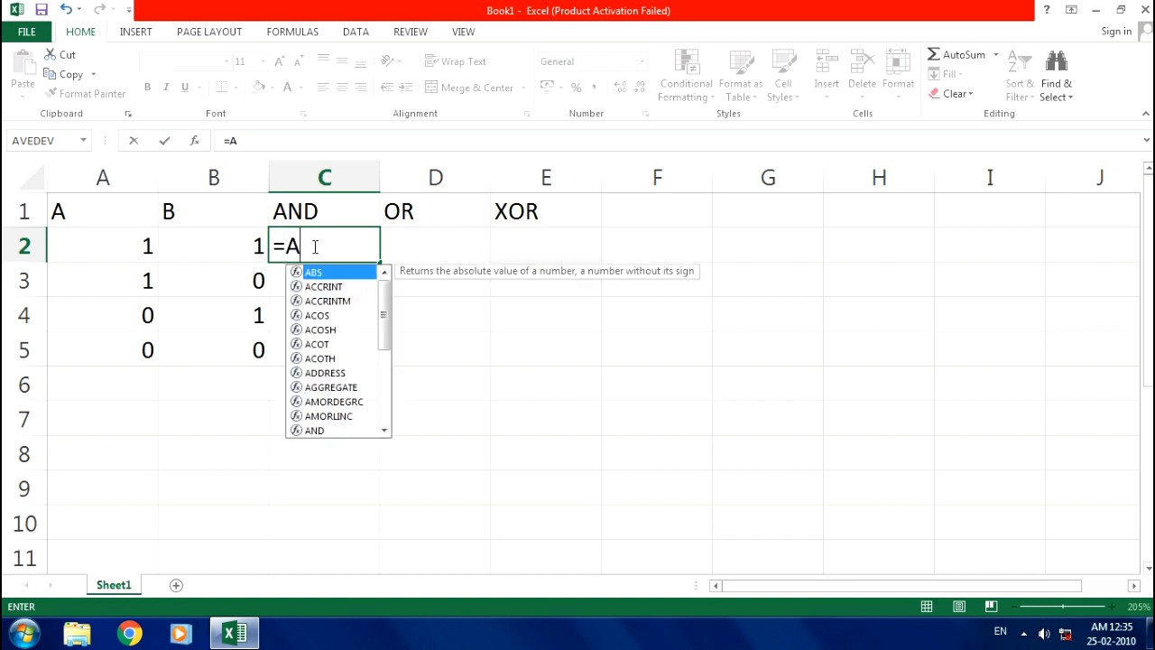
pyautogui.write('ND(')
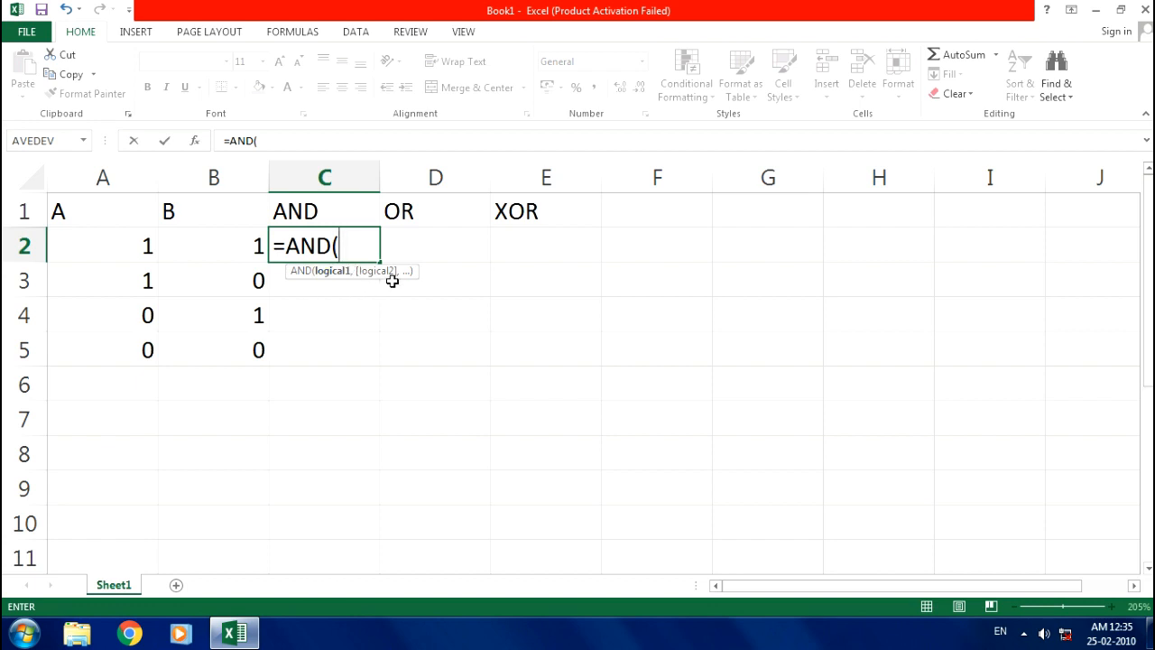
pyautogui.click(132, 248)
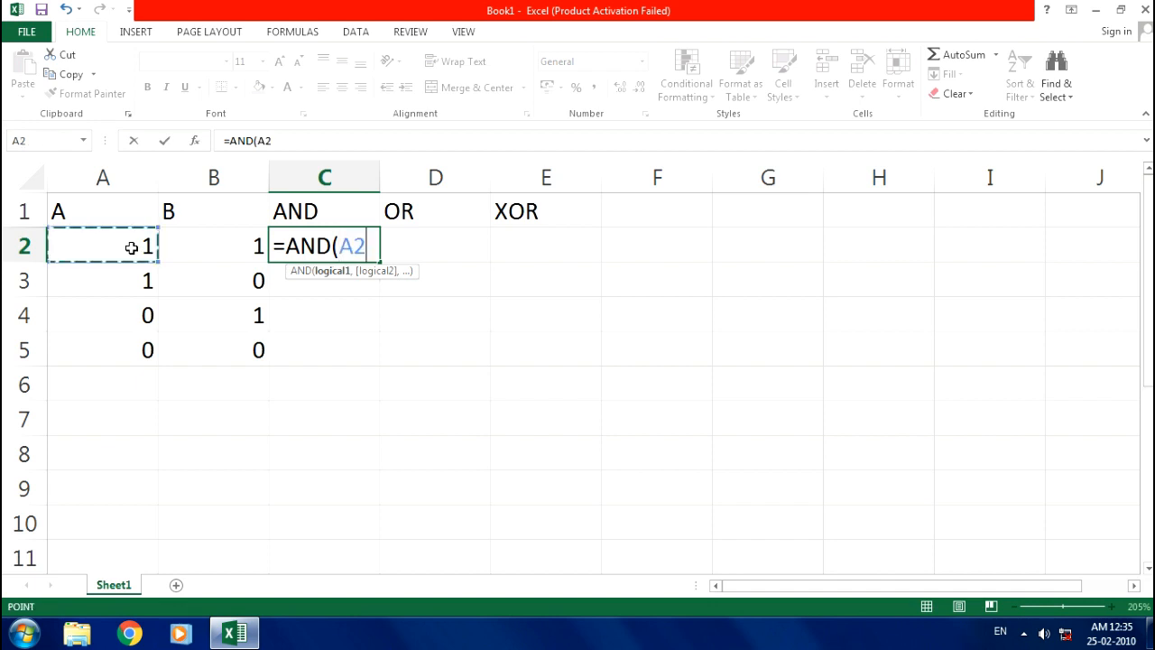
pyautogui.write(',')
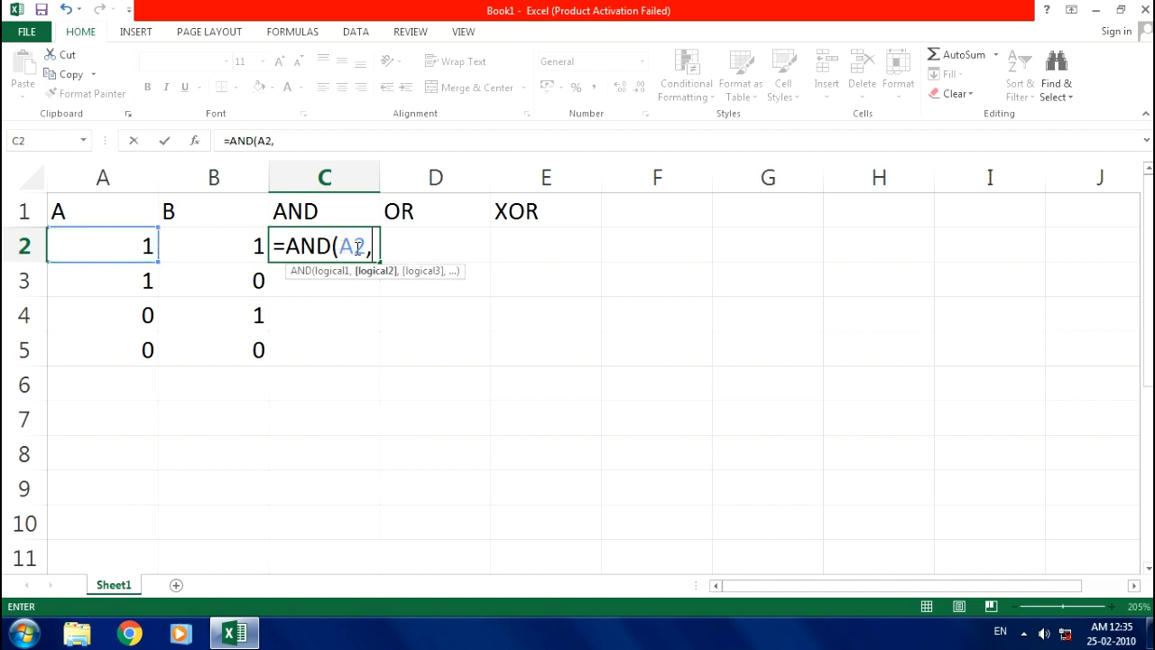
pyautogui.click(230, 249)
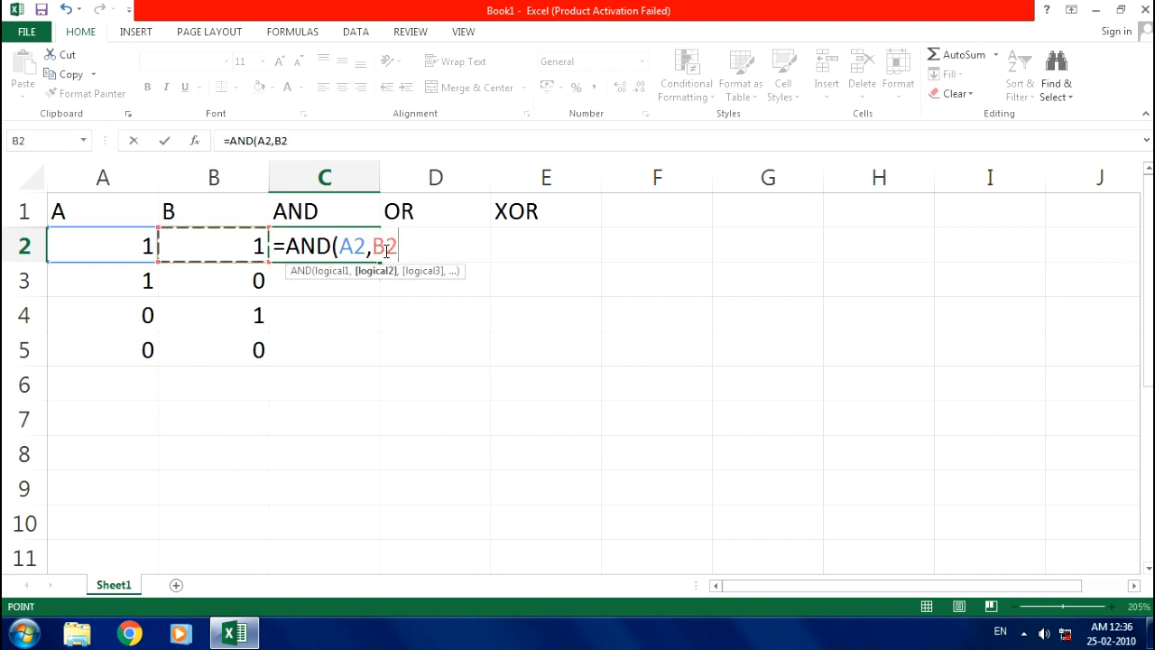
pyautogui.write(')')
pyautogui.hotkey('ctrl', 'Return')
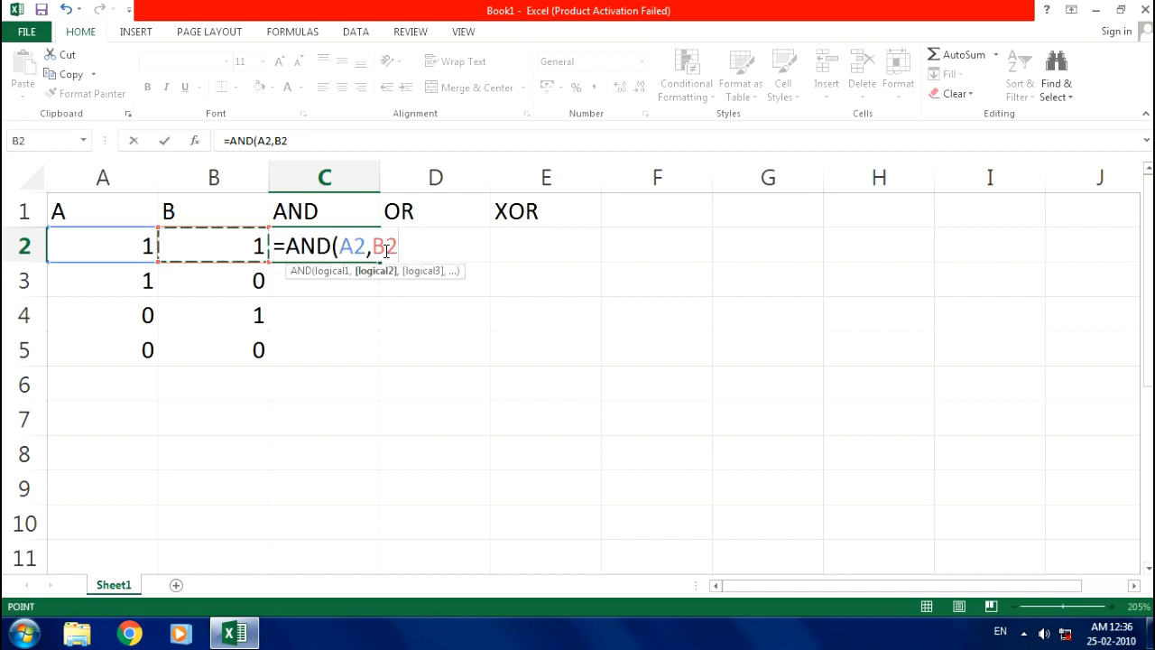
pyautogui.write(')')
pyautogui.press('Return')
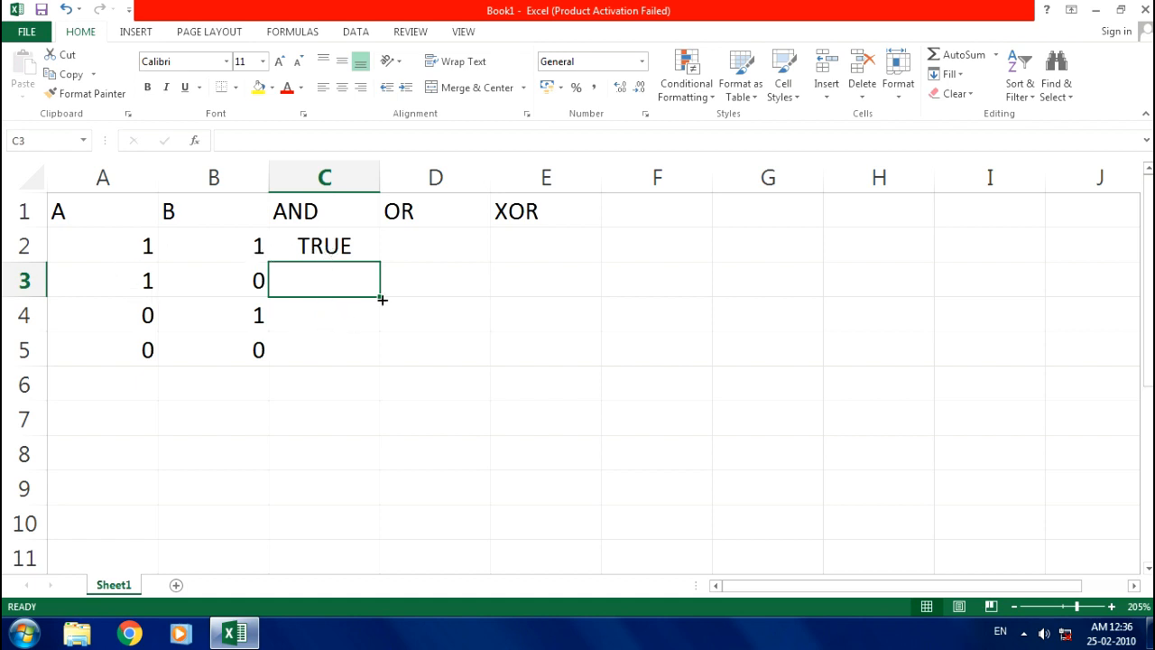
pyautogui.click(345, 245)
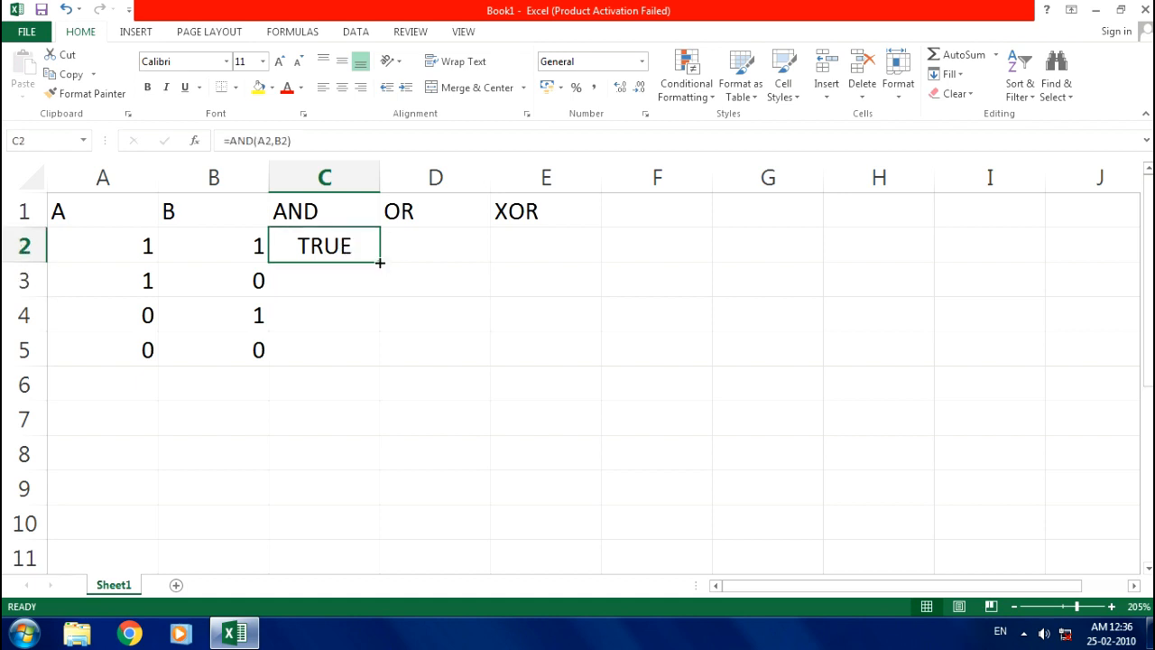
pyautogui.moveTo(380, 262); pyautogui.dragTo(363, 375)
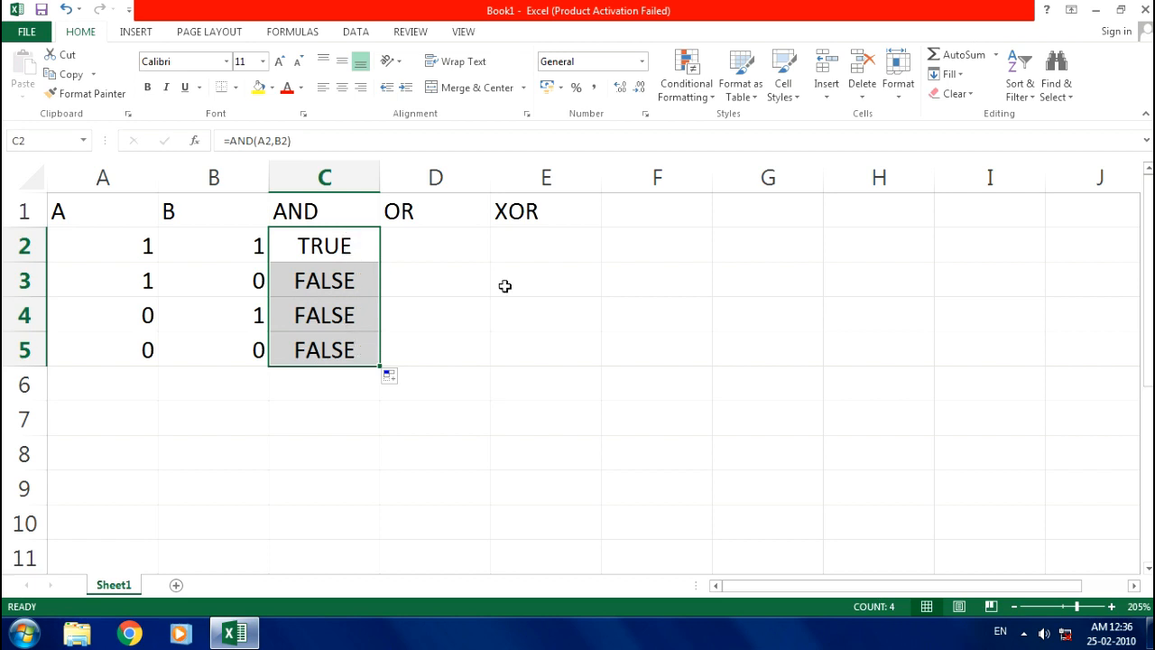
# Step: Enter the formula =OR(A2,B2) in cell D2, under the OR header
pyautogui.click(439, 251)
pyautogui.write('=')
pyautogui.press('Escape')
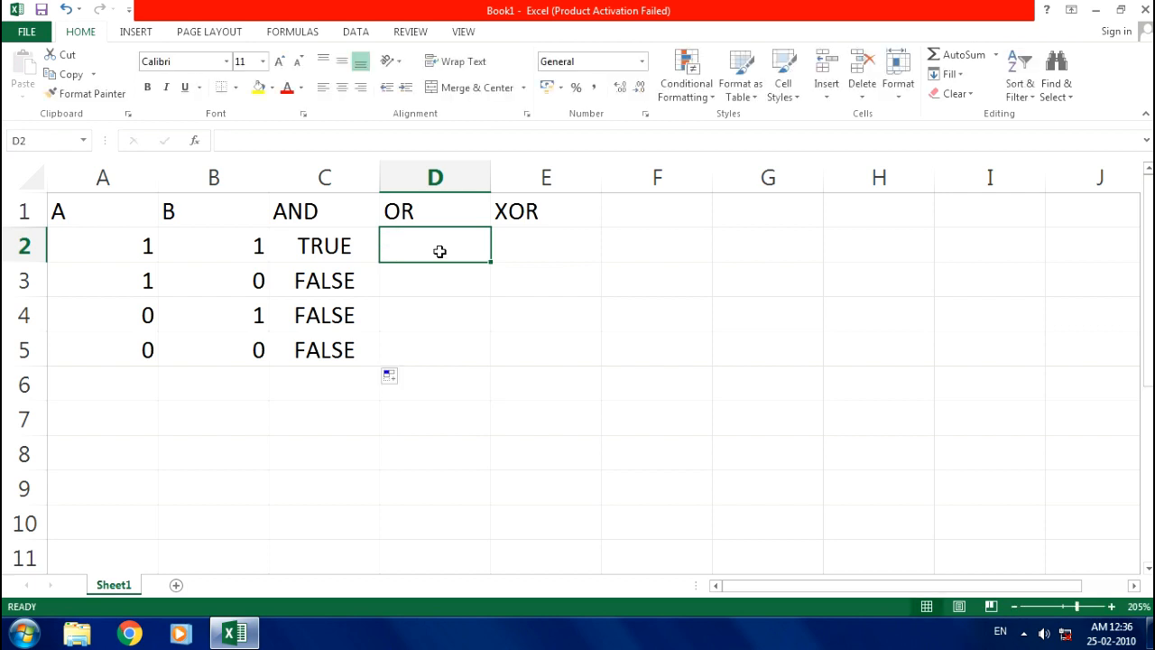
pyautogui.write('=')
pyautogui.press('Escape')
pyautogui.write('=OR(')
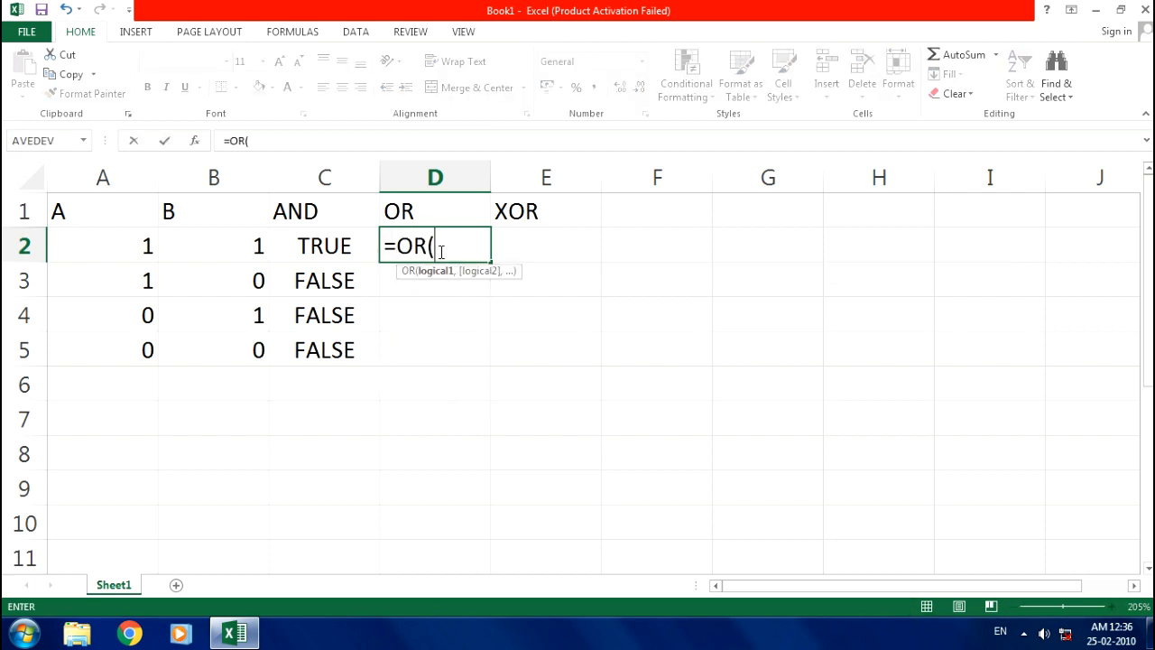
pyautogui.click(119, 248)
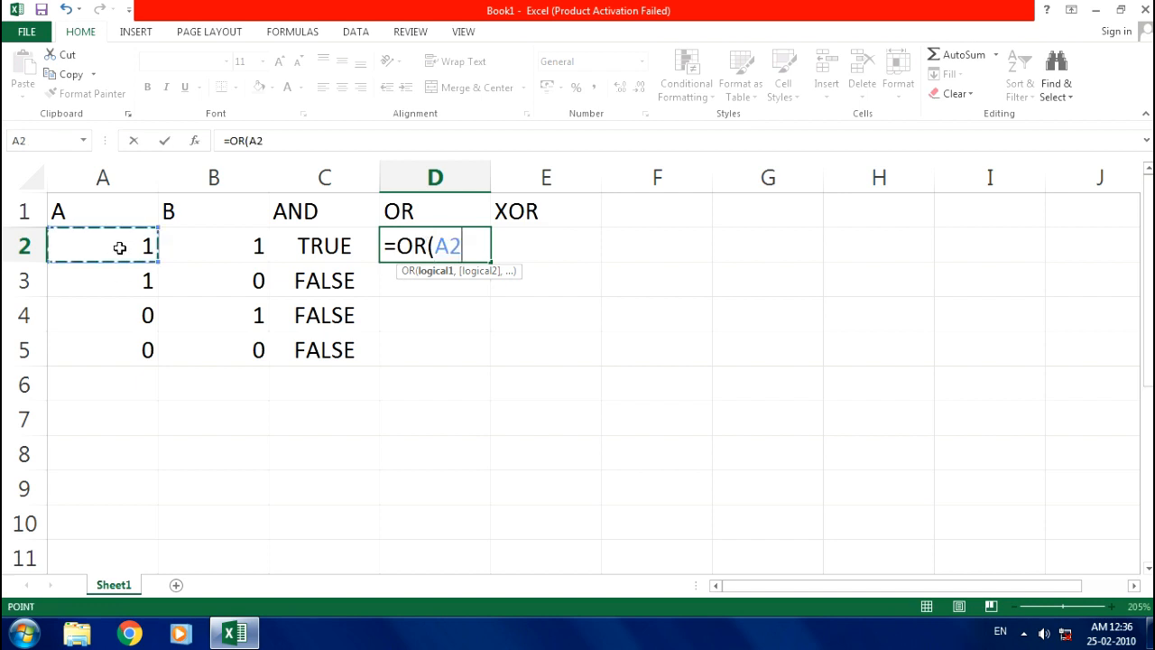
pyautogui.write(',')
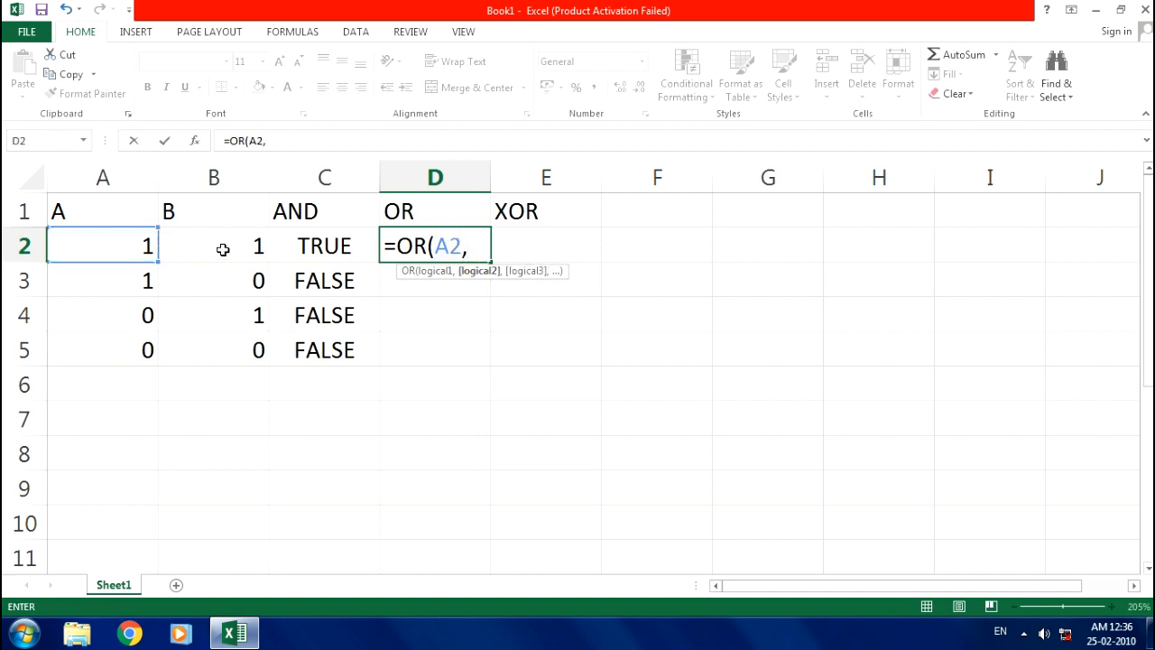
pyautogui.click(223, 249)
pyautogui.write(')')
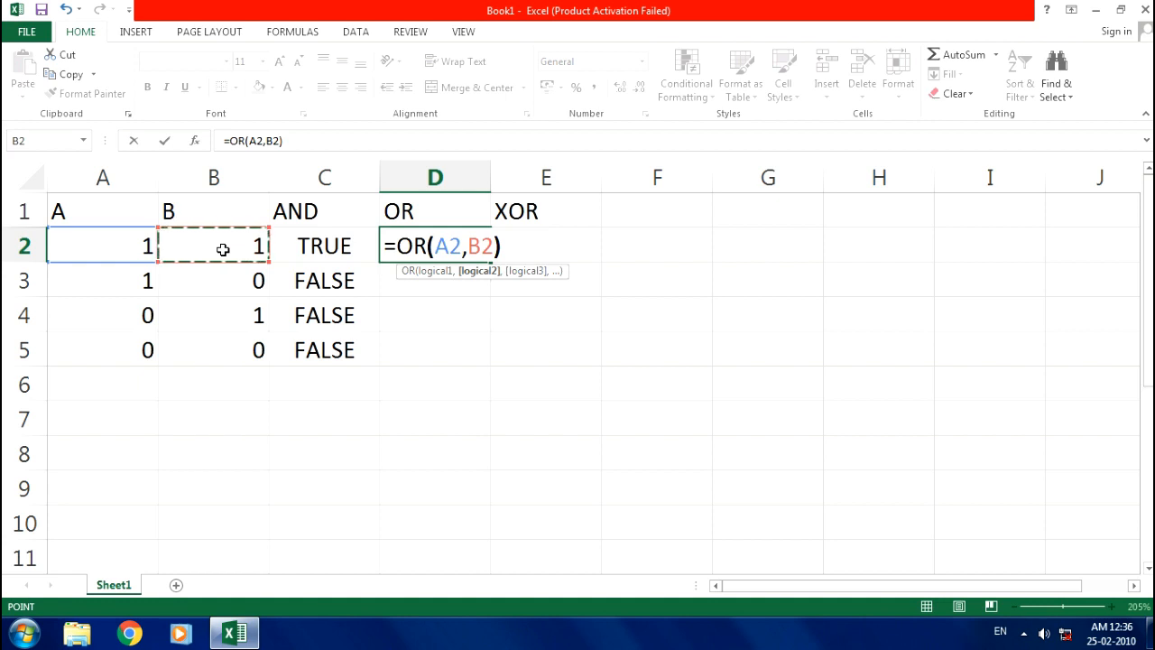
pyautogui.press('Return')
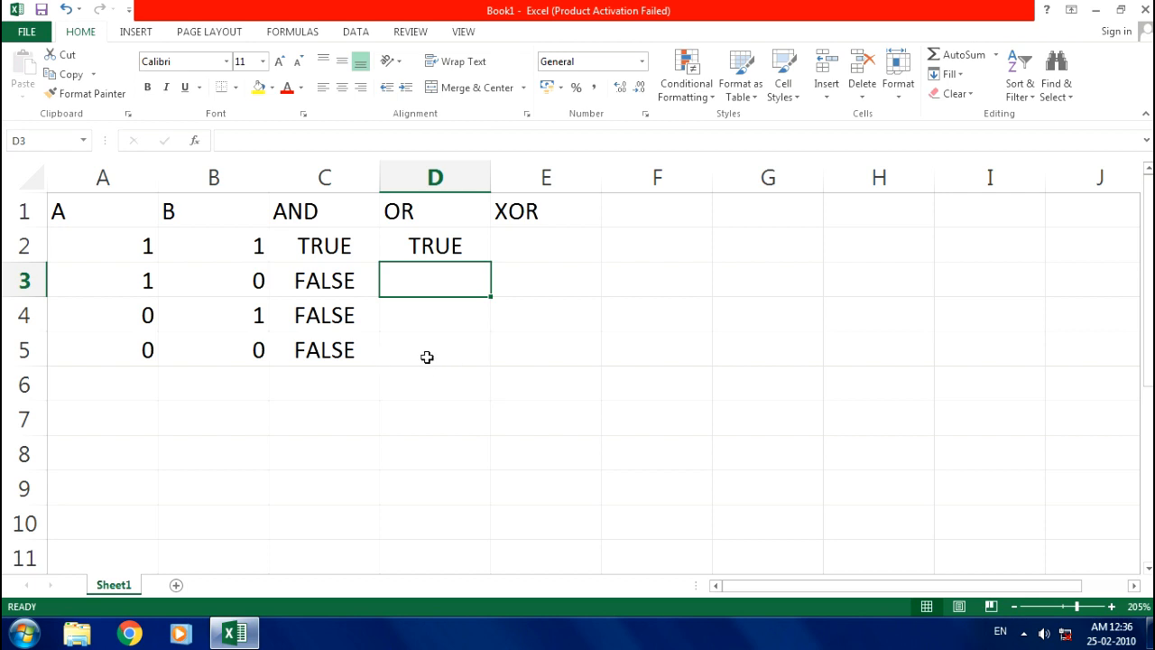
# Step: Fill the OR formula from D2 down to D5 and move to cell E2 under the XOR header
pyautogui.click(447, 249)
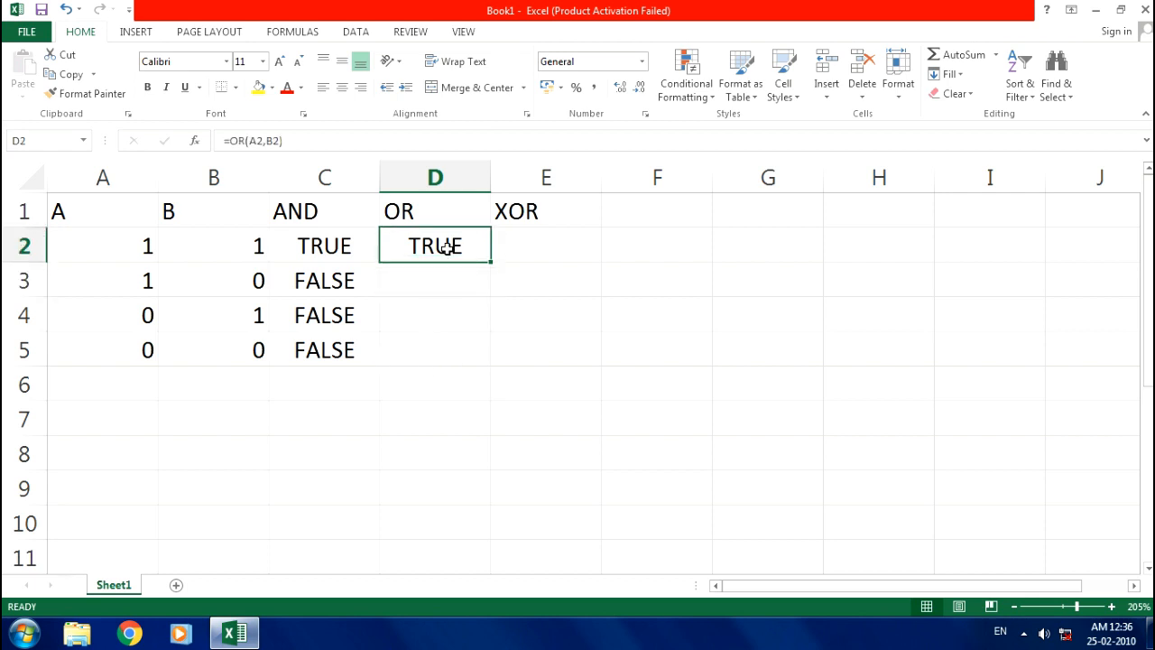
pyautogui.doubleClick(489, 261)
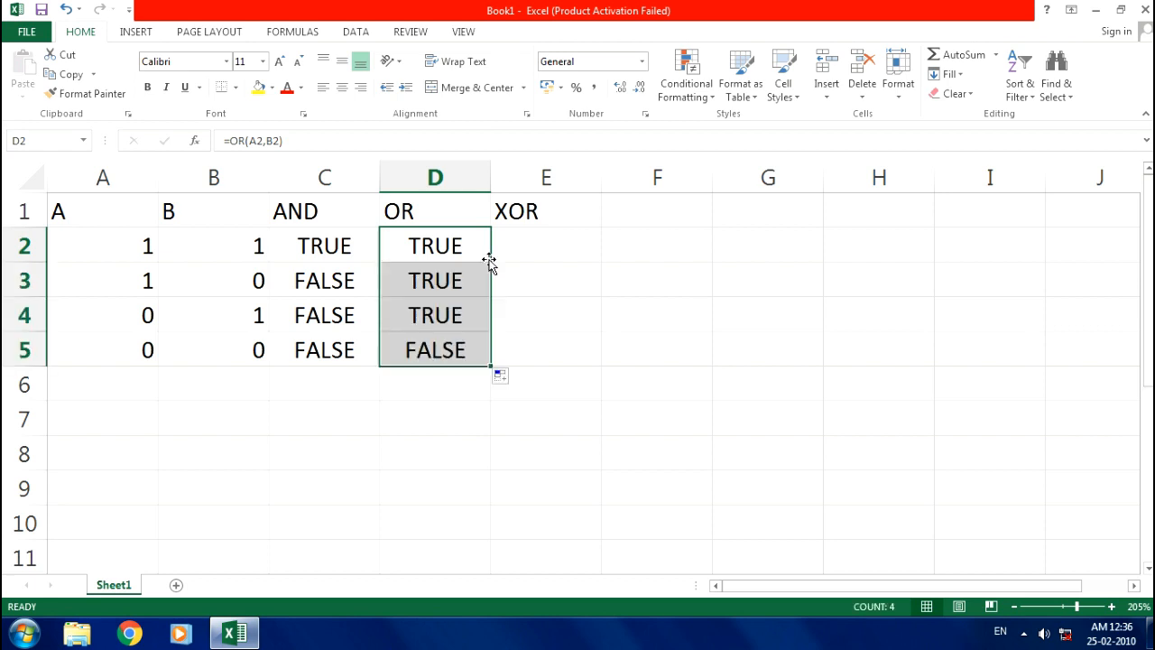
pyautogui.click(549, 252)
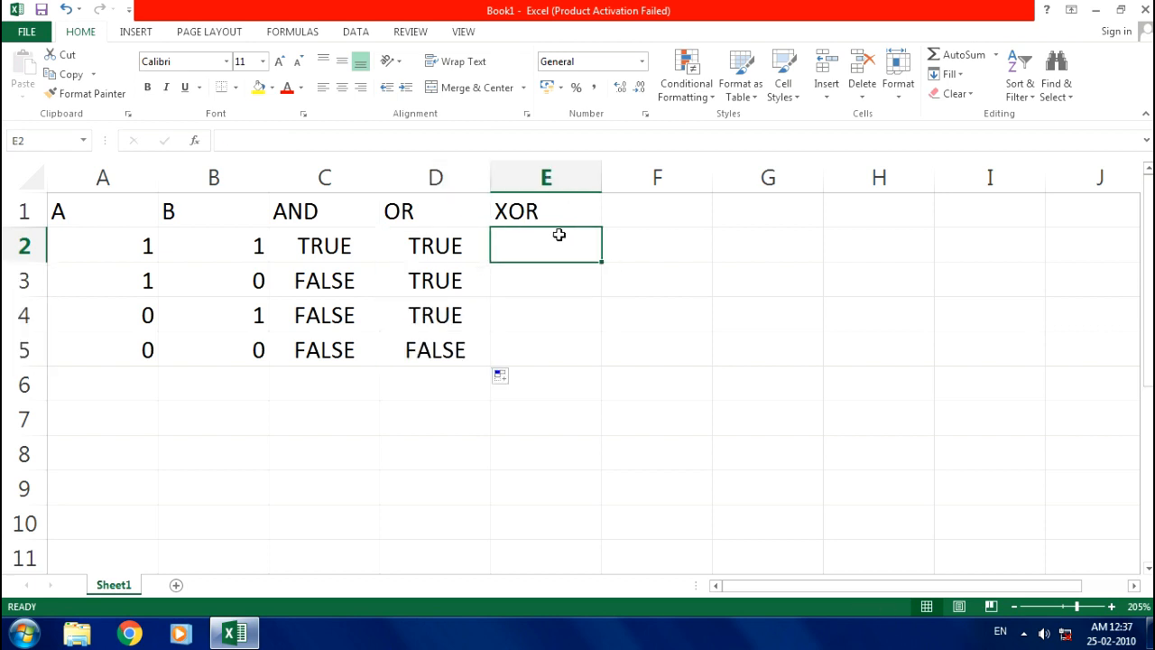
pyautogui.write('=')
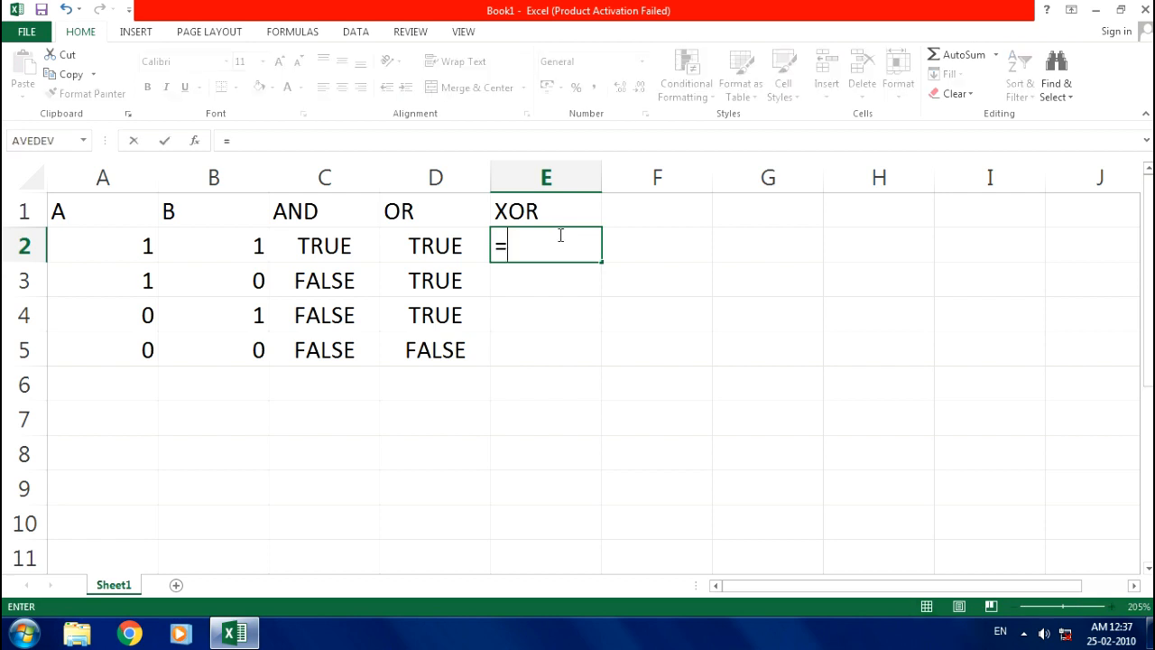
pyautogui.press('Escape')
pyautogui.write('=')
pyautogui.press('Escape')
# Step: Enter the formula =XOR(A2,B2) in cell E2 and fill it down to E5
pyautogui.write('=XO')
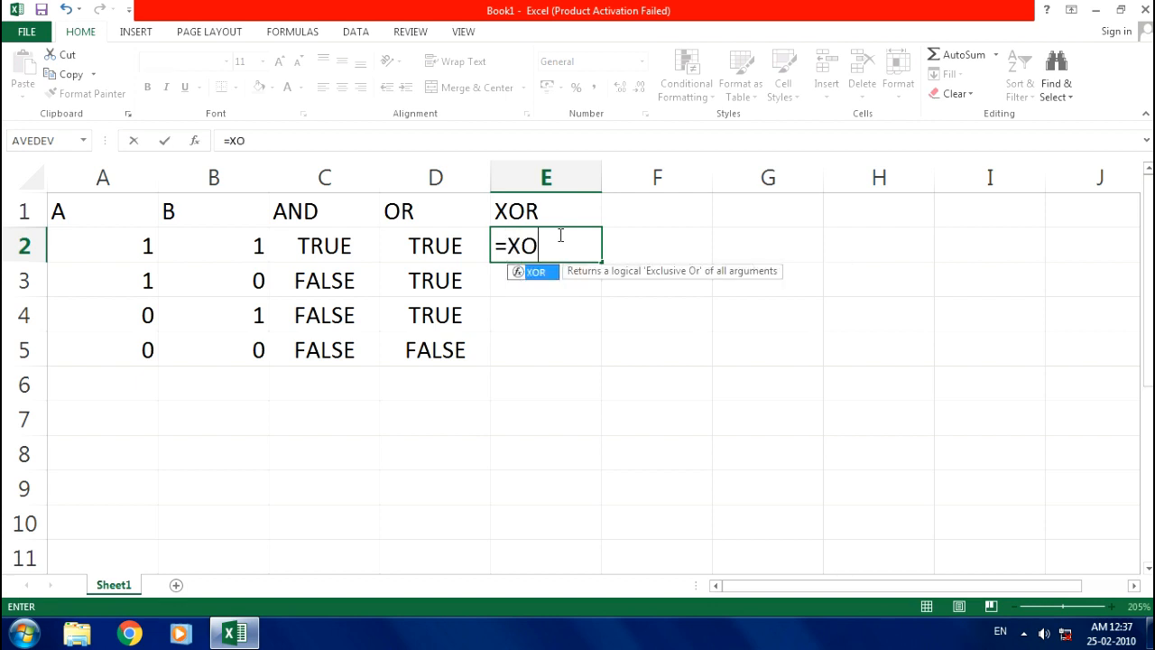
pyautogui.write('R(')
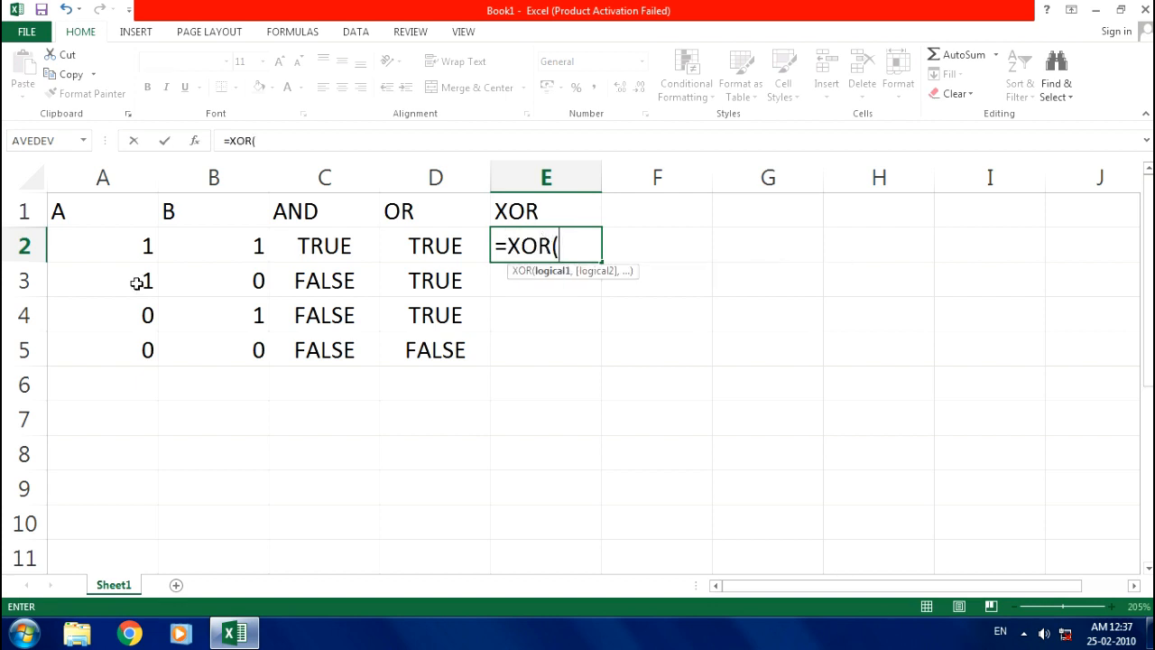
pyautogui.click(122, 247)
pyautogui.write(',')
pyautogui.click(213, 250)
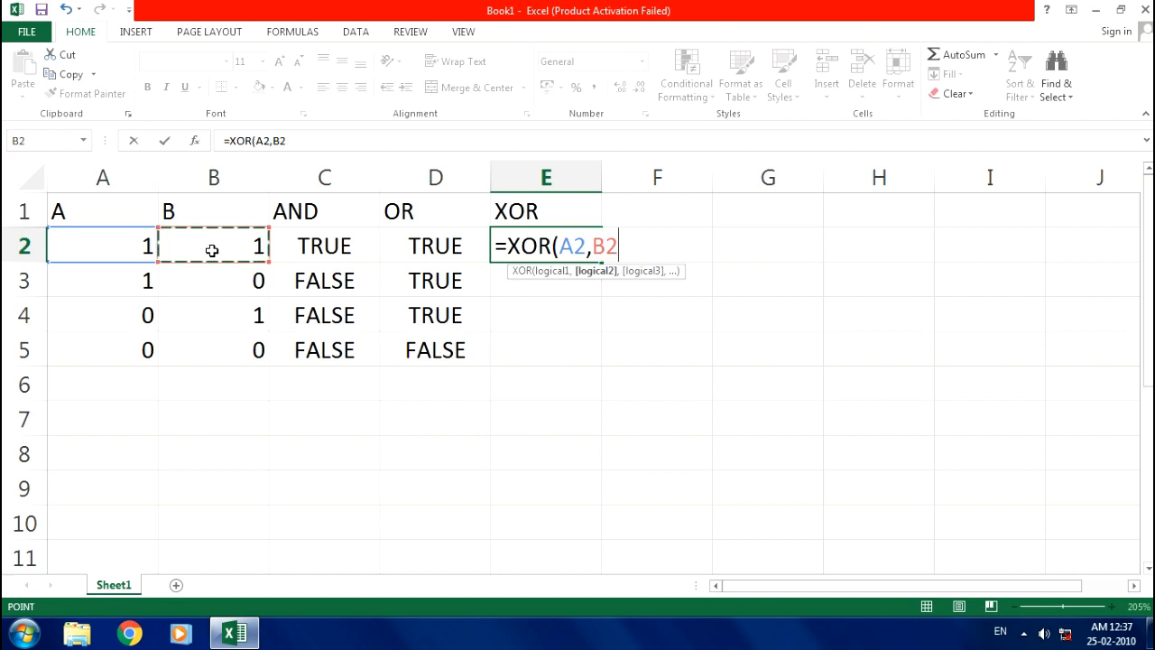
pyautogui.write(')')
pyautogui.press('Return')
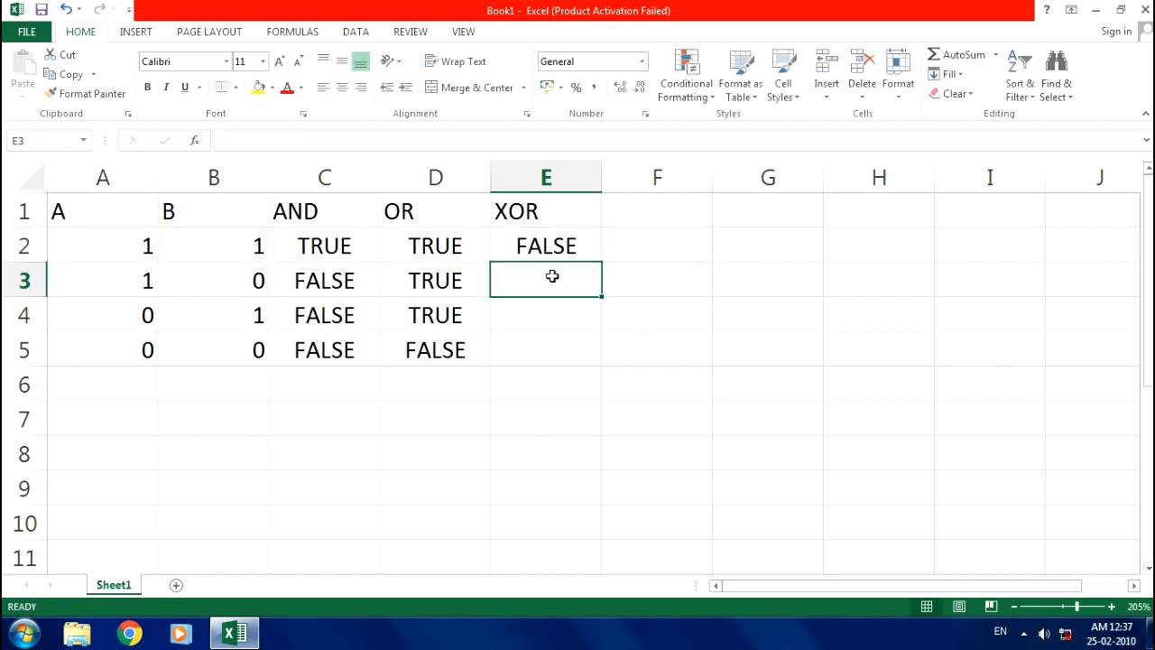
pyautogui.click(572, 252)
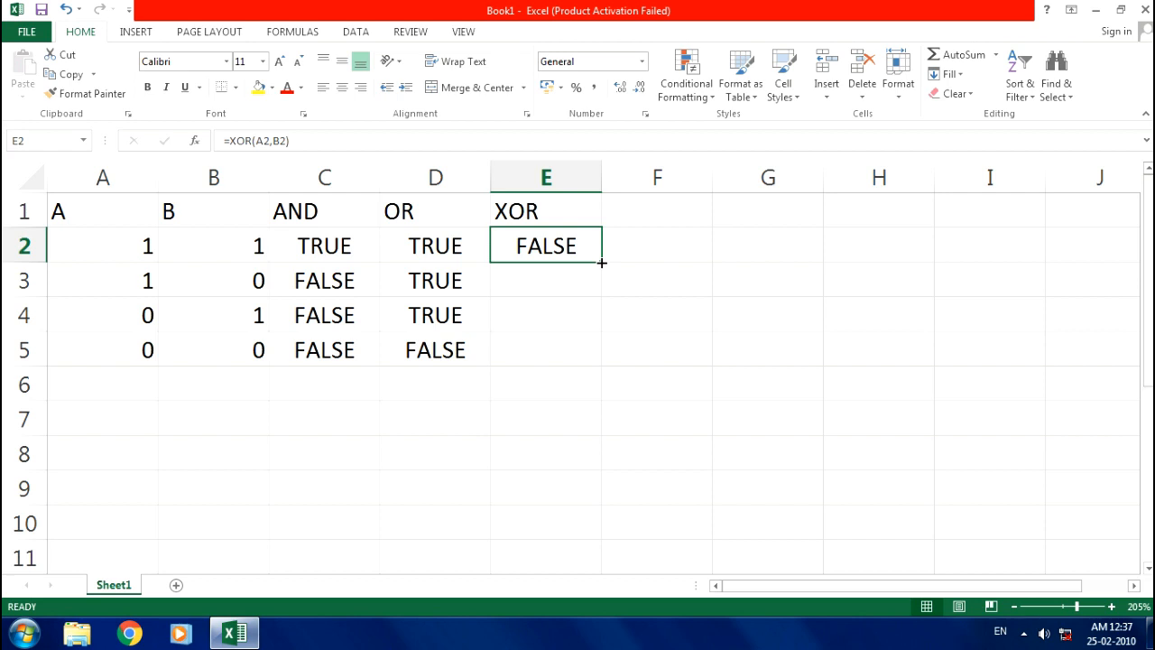
pyautogui.doubleClick(602, 263)
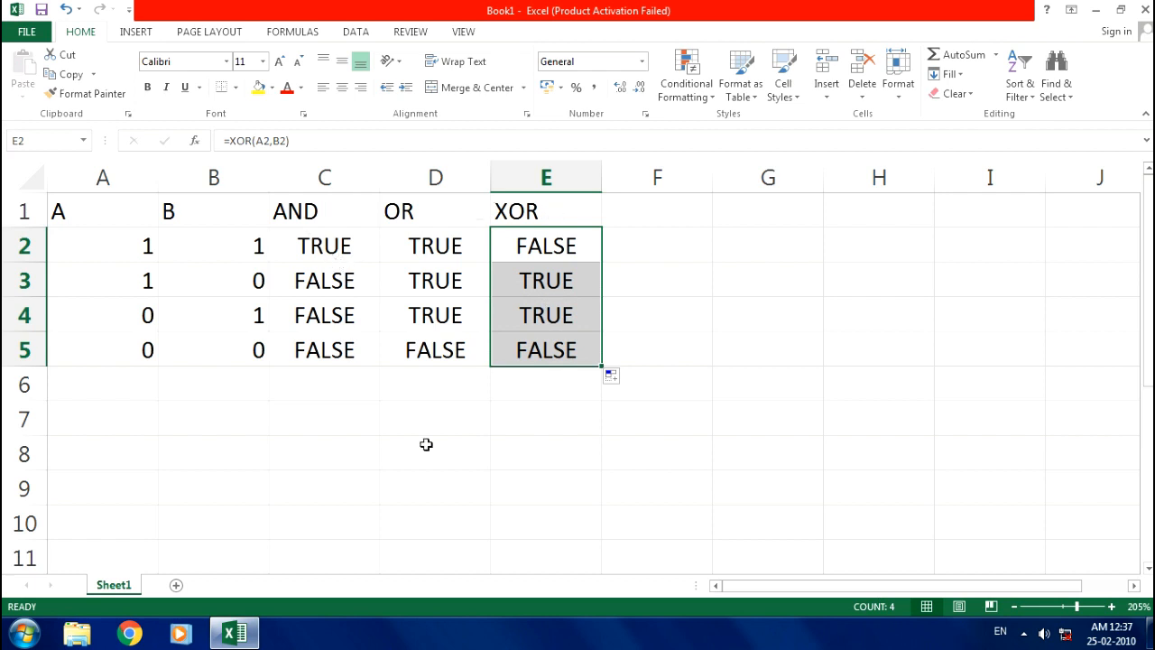
# Step: Start a second table with headers A and NOT in C8:D8 and inputs 1 and 0 in C9:C10, ending on cell D9
pyautogui.click(326, 448)
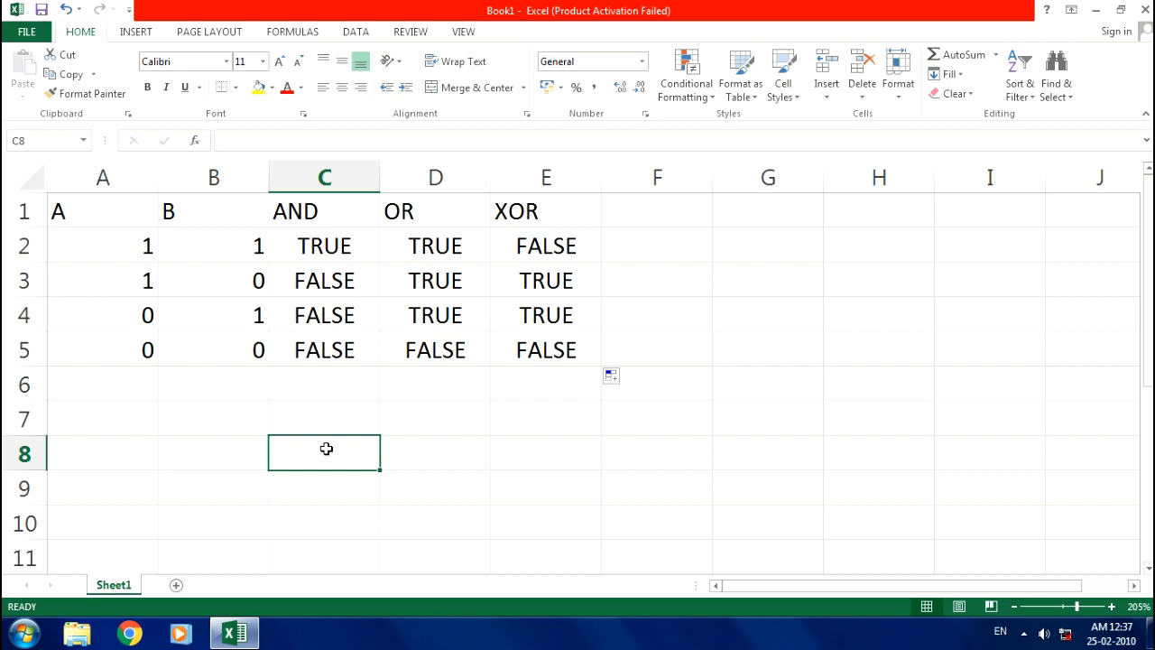
pyautogui.write('A')
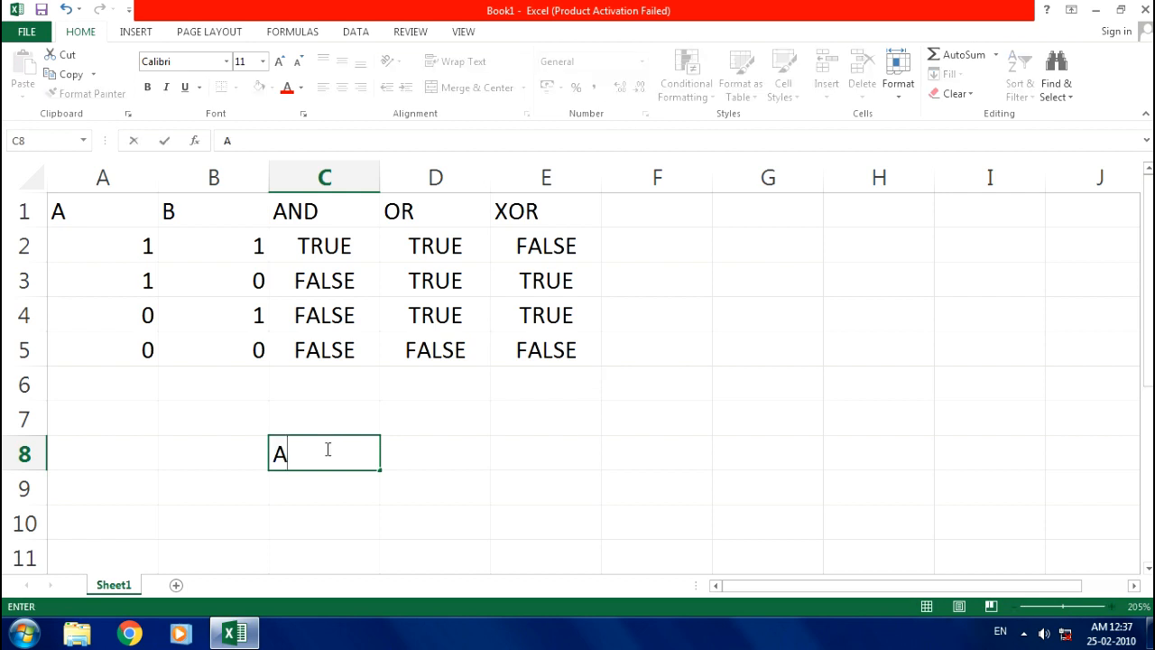
pyautogui.press('Tab')
pyautogui.write('NOT')
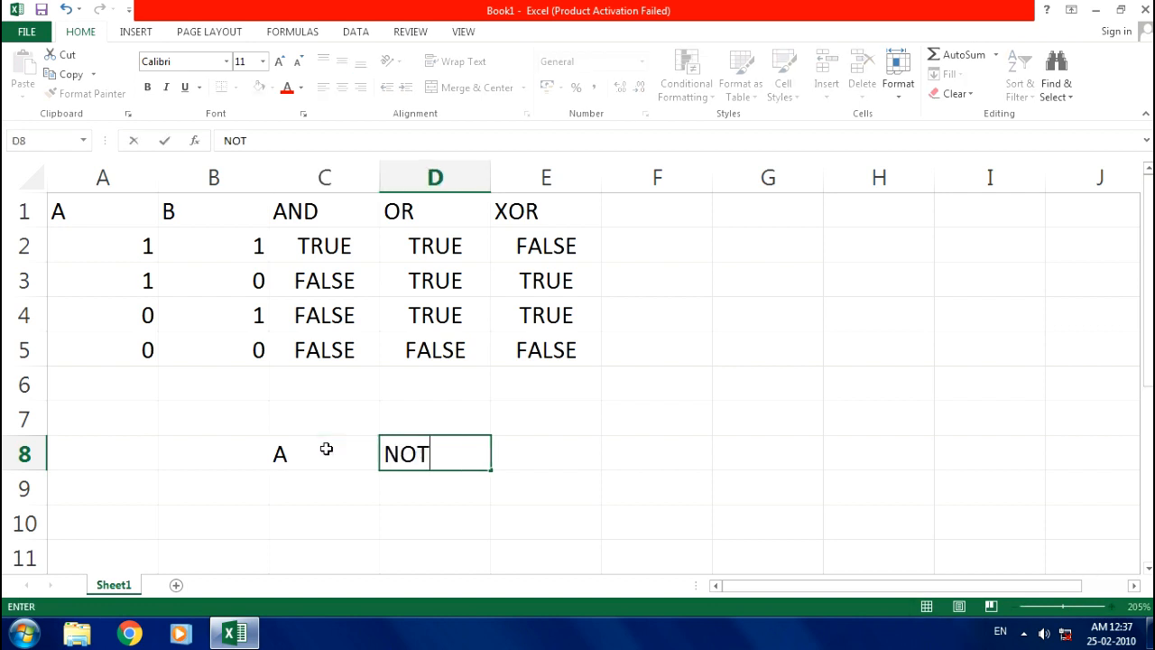
pyautogui.press('Return')
pyautogui.write('1')
pyautogui.press('Return')
pyautogui.write('0')
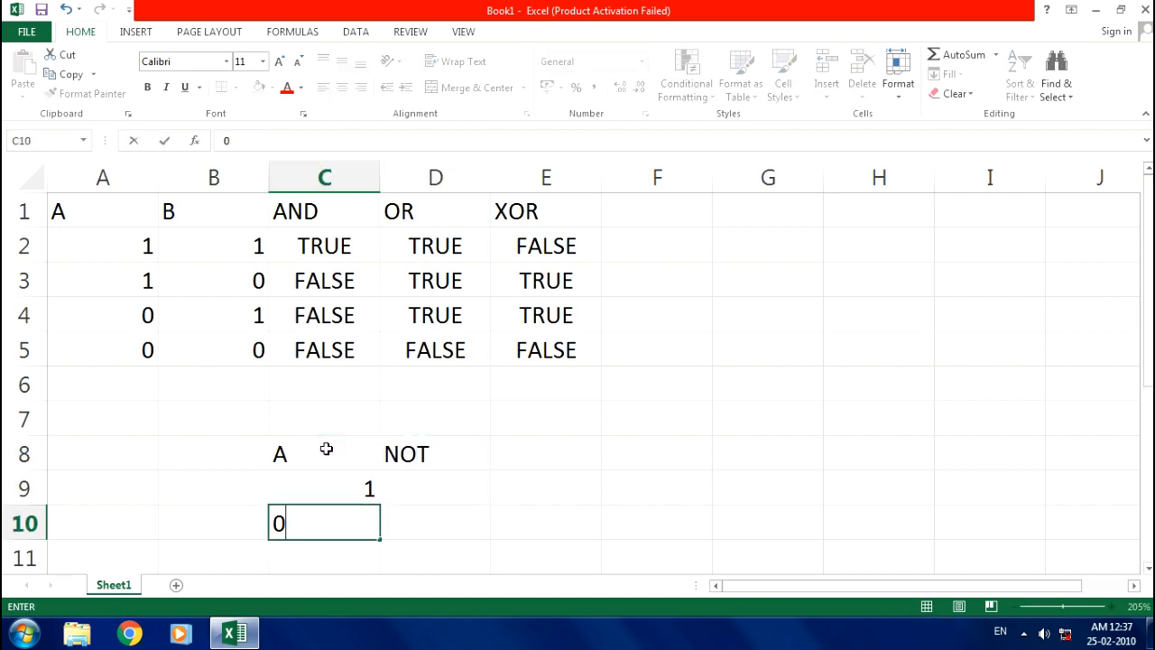
pyautogui.press('Up')
pyautogui.press('Right')
pyautogui.write('=')
pyautogui.press('Escape')
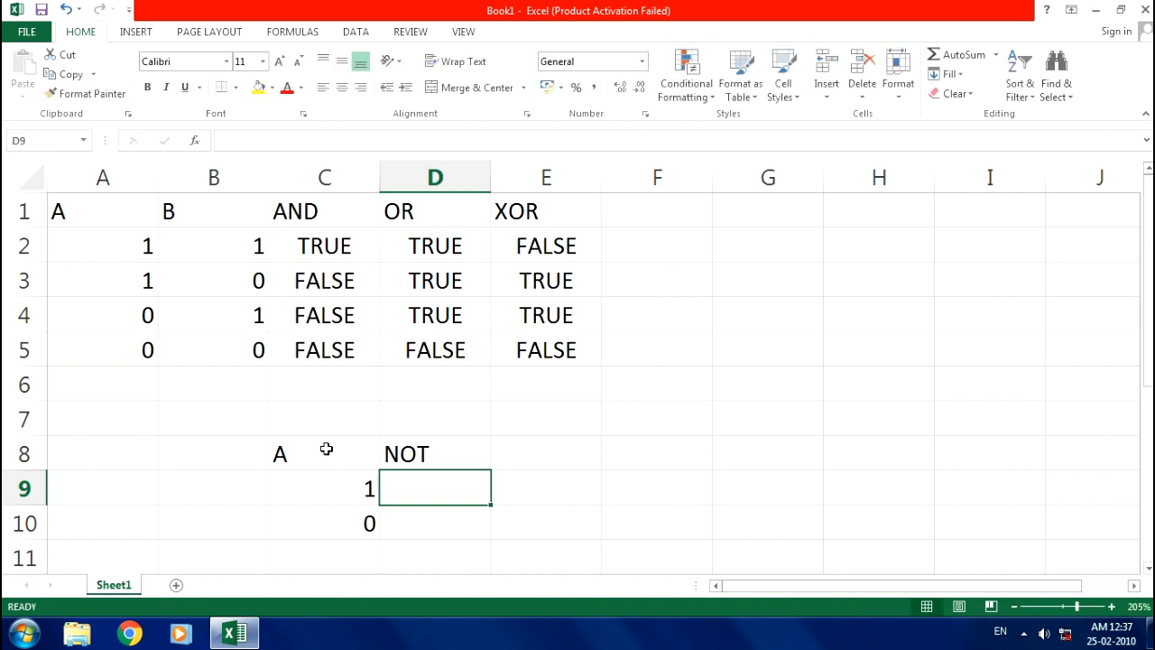
pyautogui.write('=')
pyautogui.press('Escape')
# Step: Enter the formula =NOT(C9) in cell D9 and fill it down to D10
pyautogui.write('=')
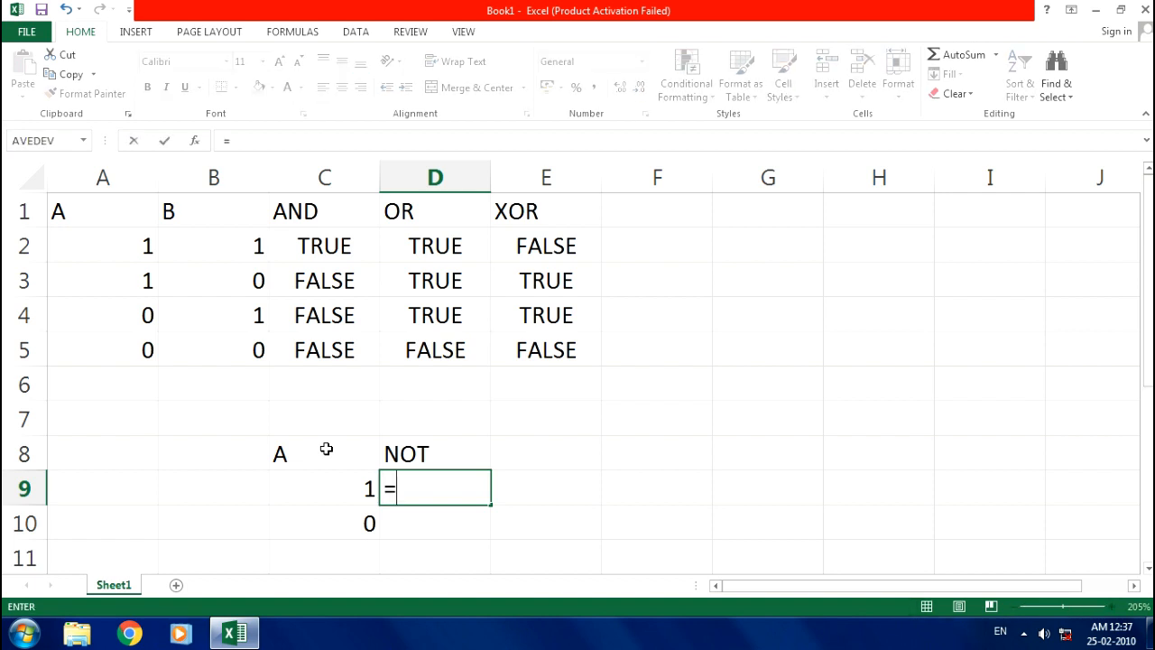
pyautogui.write('NOT(')
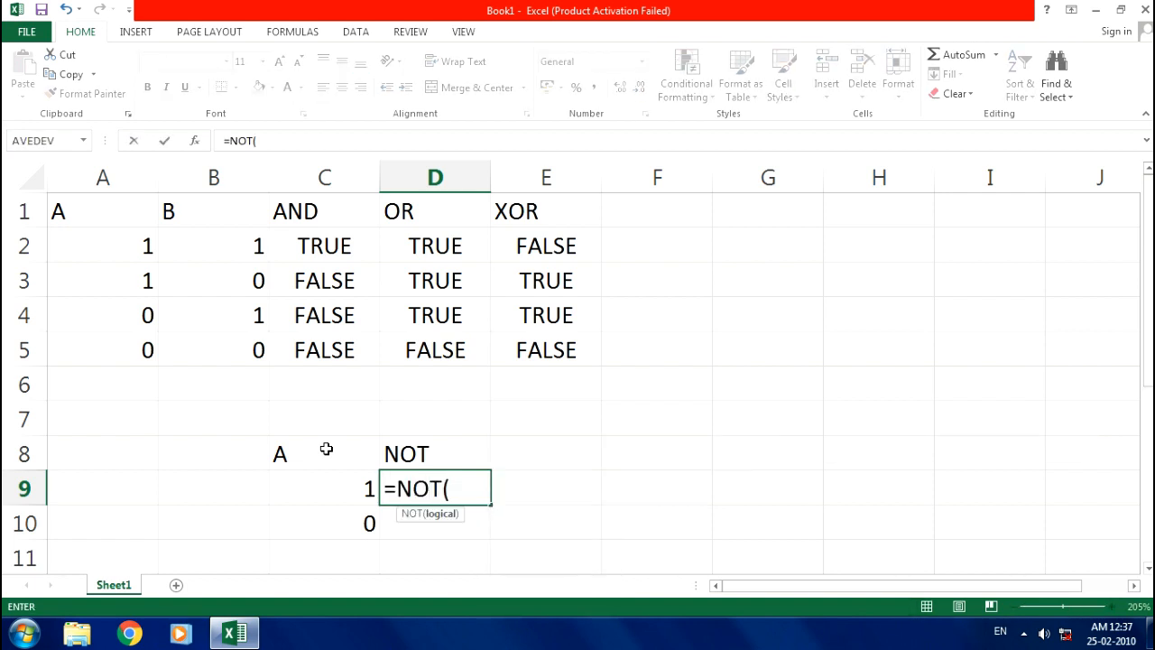
pyautogui.click(333, 493)
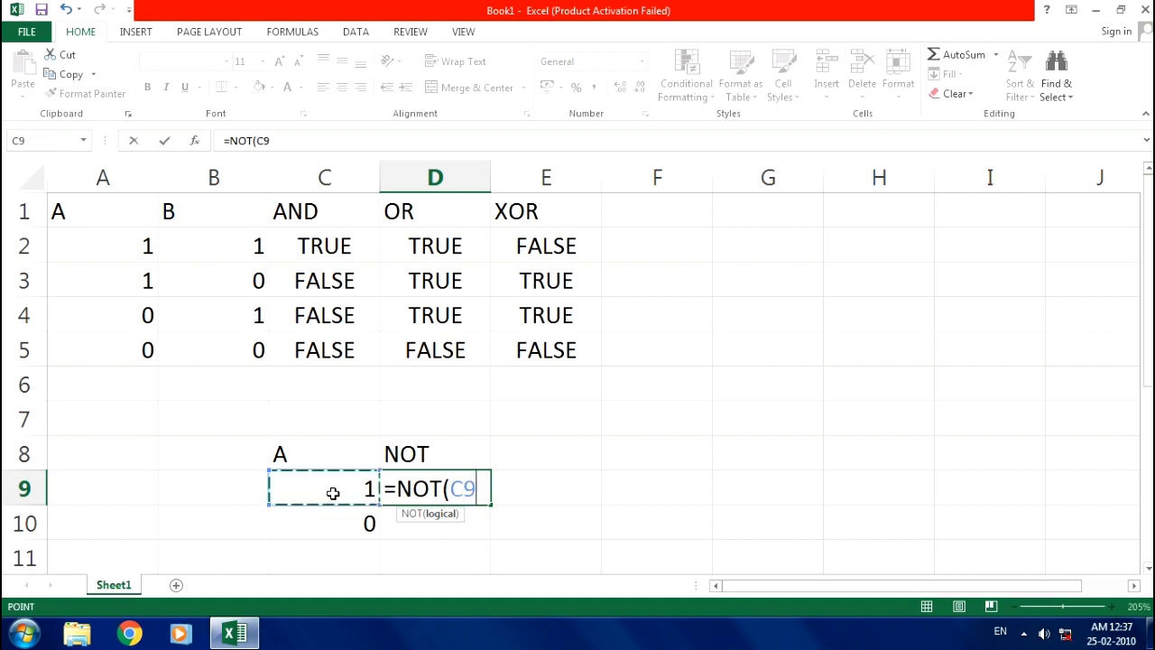
pyautogui.write(')')
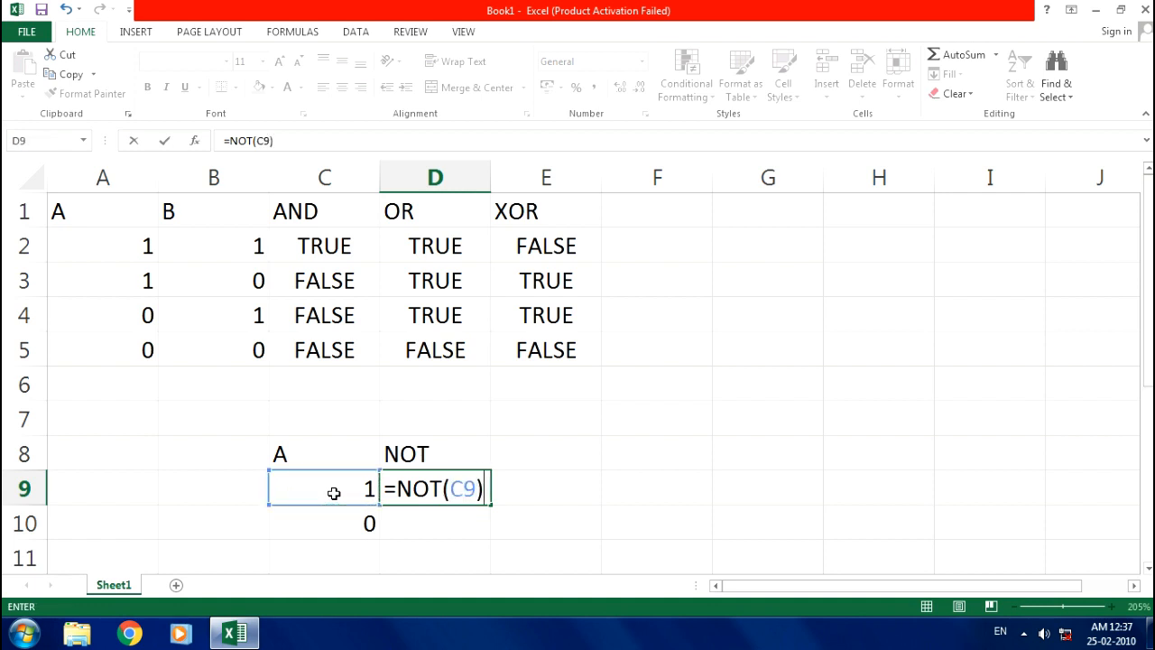
pyautogui.press('Return')
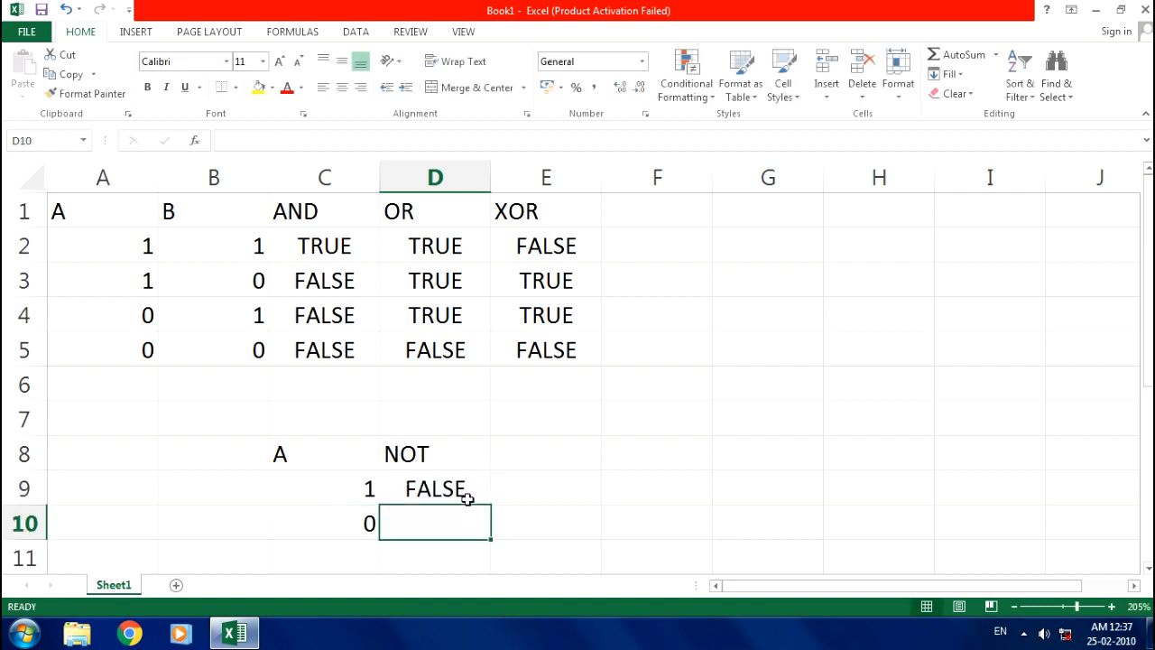
pyautogui.click(467, 500)
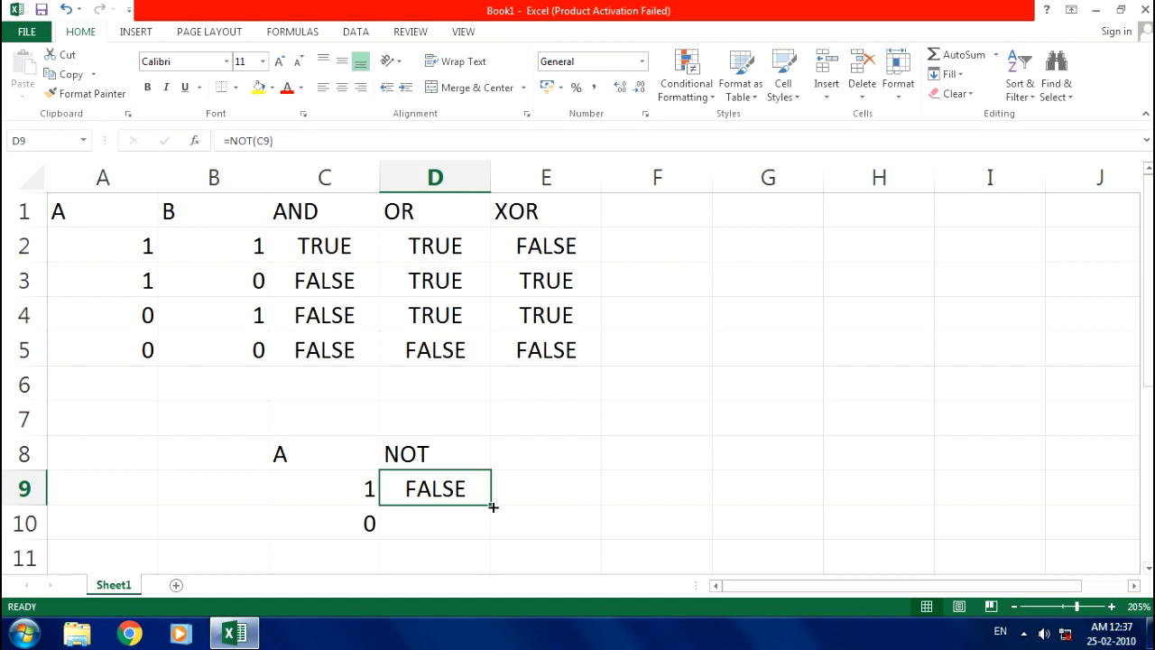
pyautogui.moveTo(490, 502); pyautogui.dragTo(487, 528)
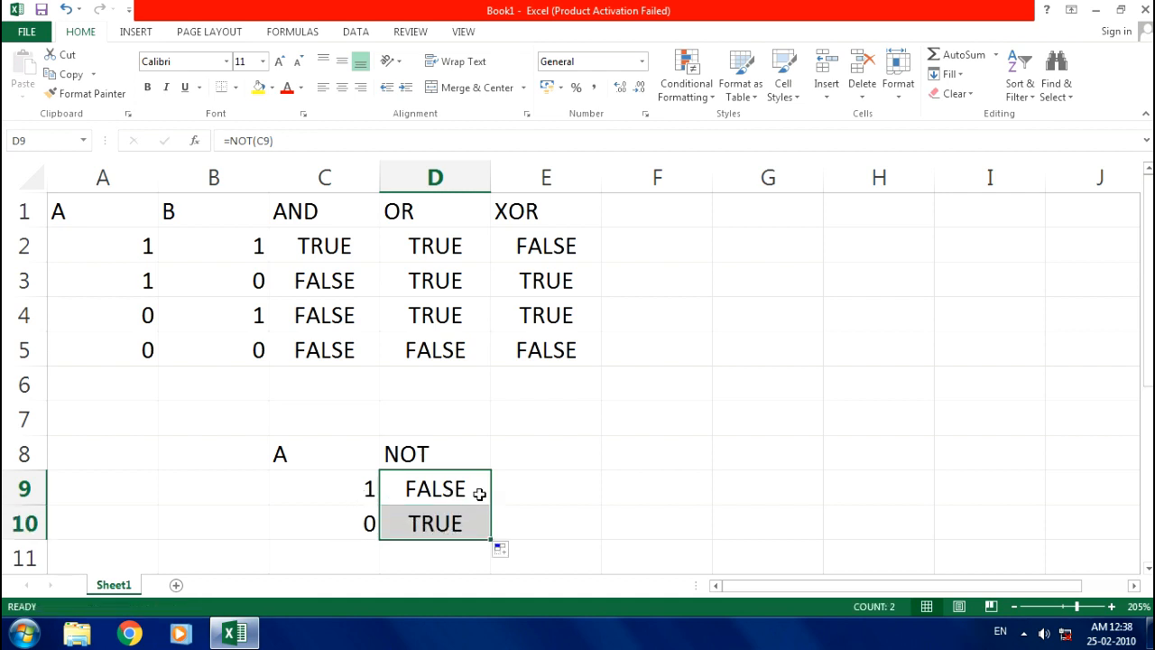
pyautogui.click(580, 503)
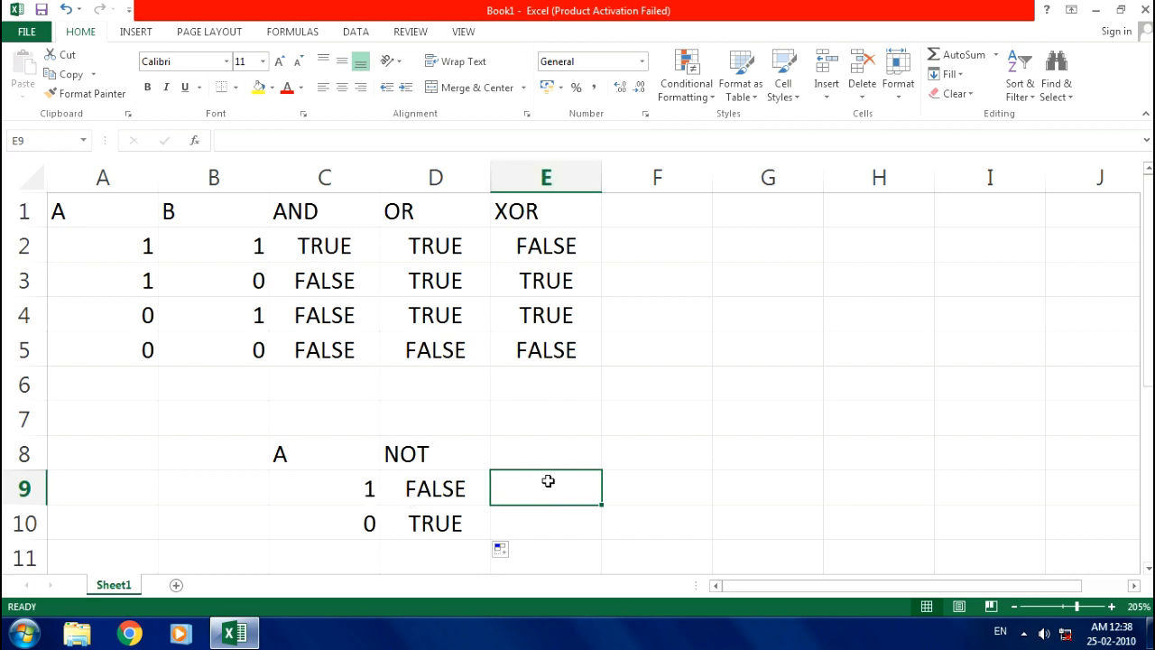
pyautogui.click(507, 406)
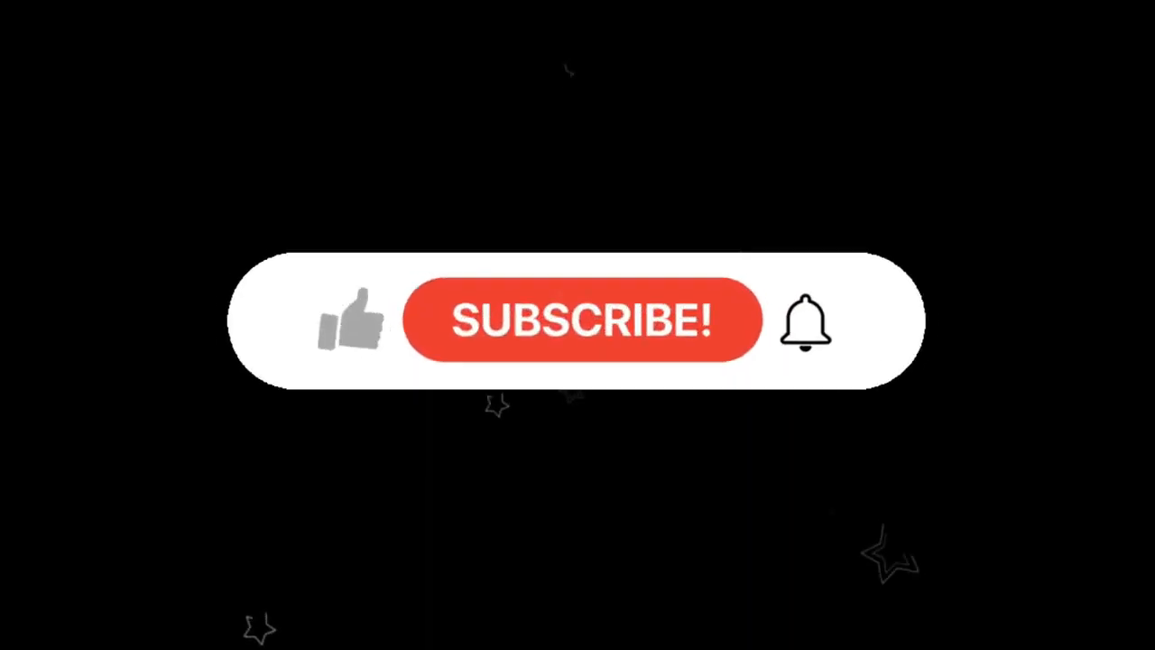